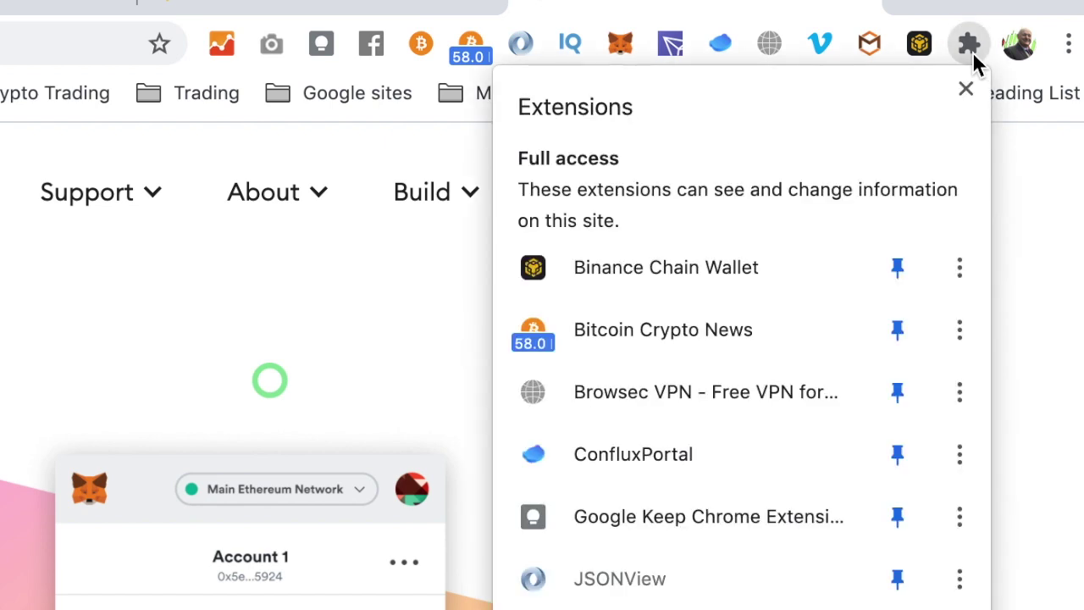
# Unpin the MetaMask extension and pin it to the browser toolbar again
pyautogui.scroll(-2, 709, 519)
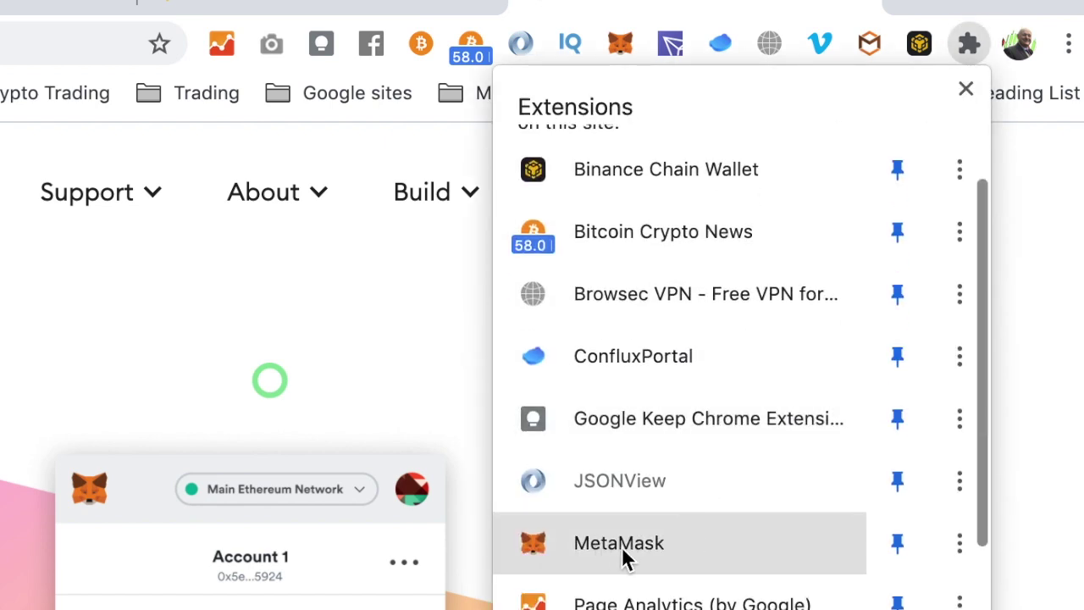
pyautogui.click(903, 545)
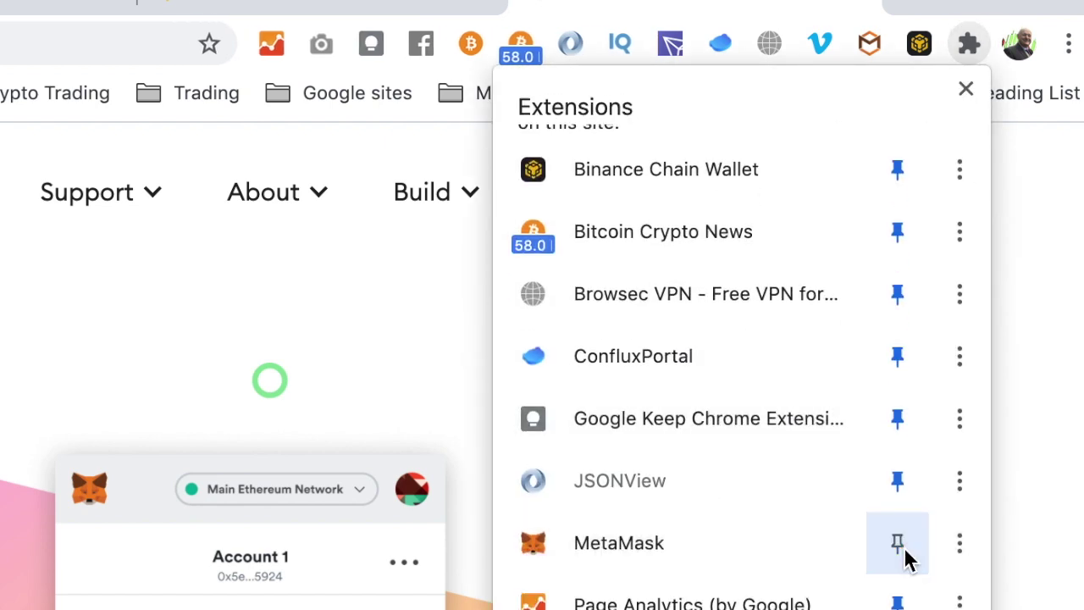
pyautogui.click(903, 546)
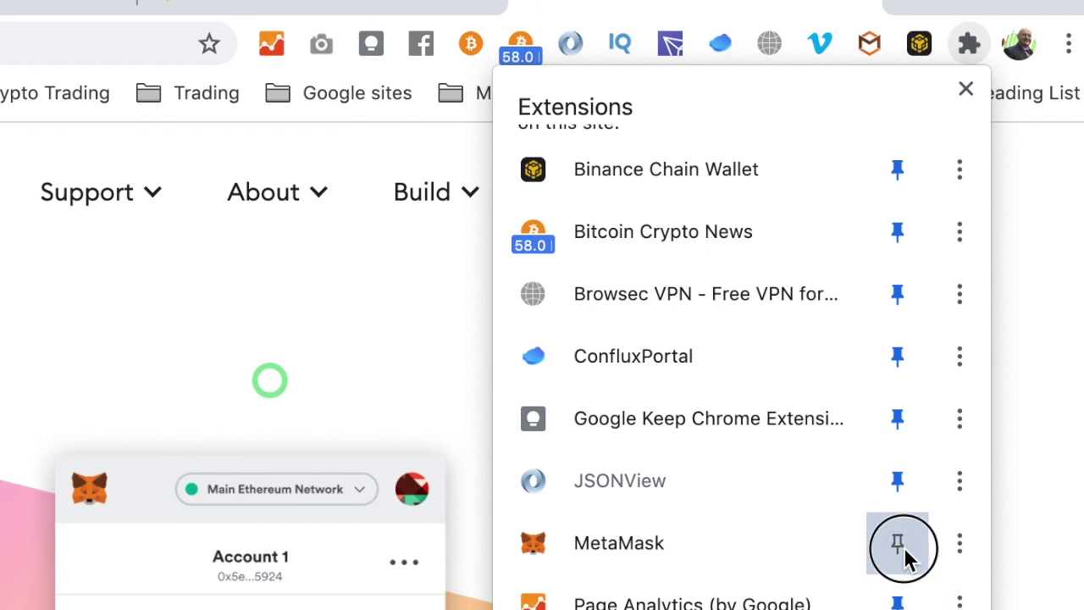
pyautogui.click(1031, 487)
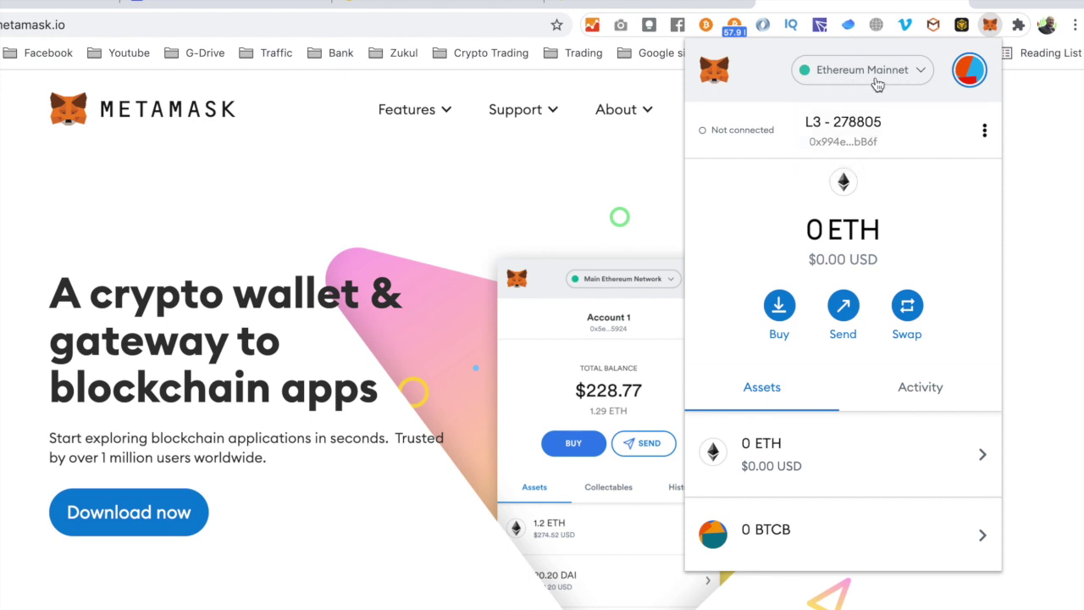
# Check the wallet's available networks and open the form for adding a new network in the settings
pyautogui.click(920, 76)
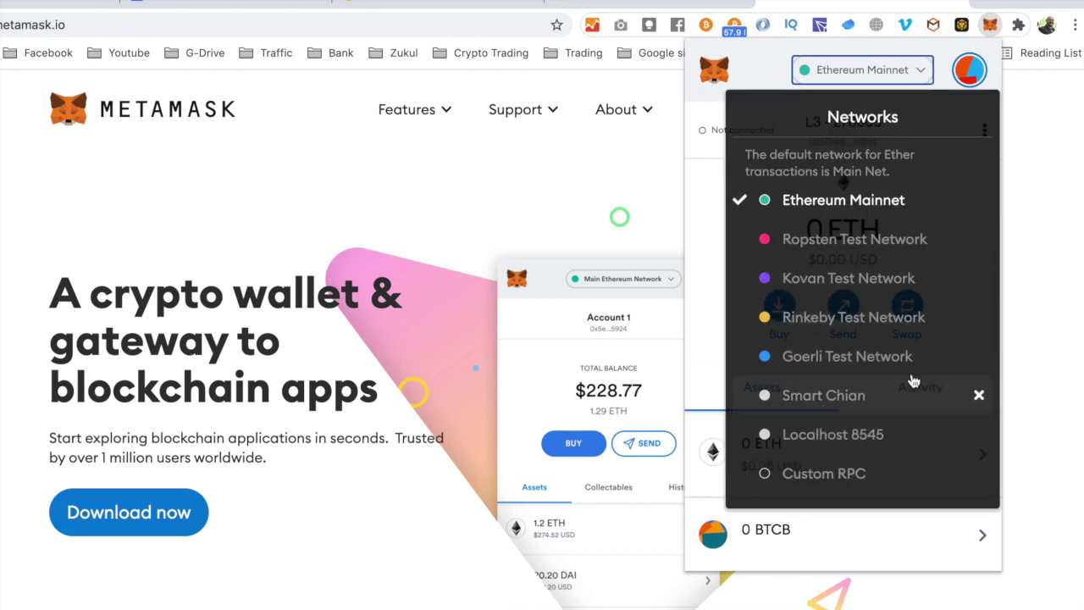
pyautogui.click(941, 80)
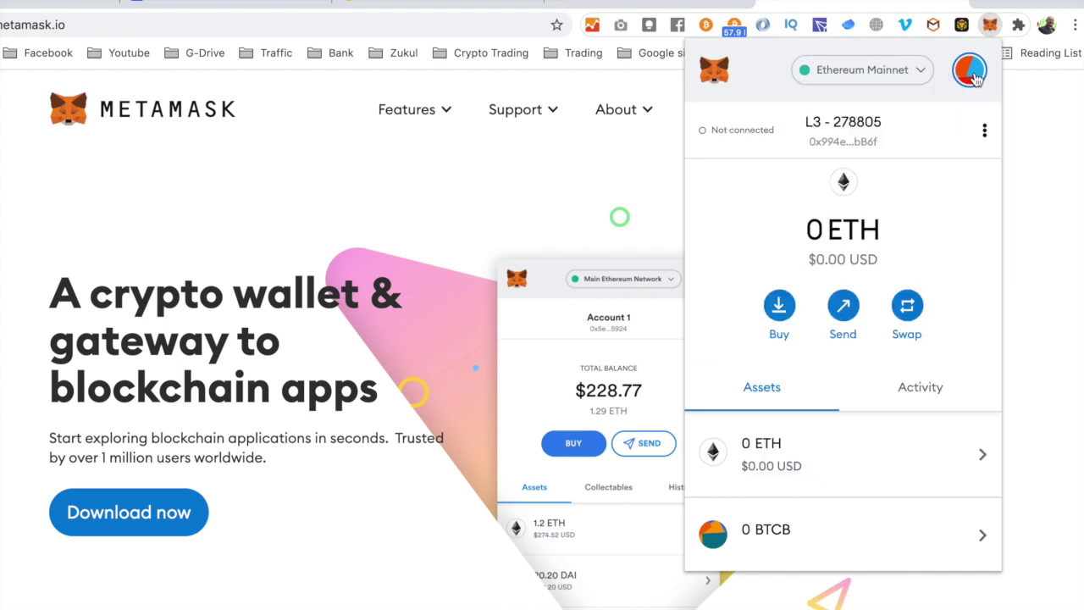
pyautogui.click(970, 73)
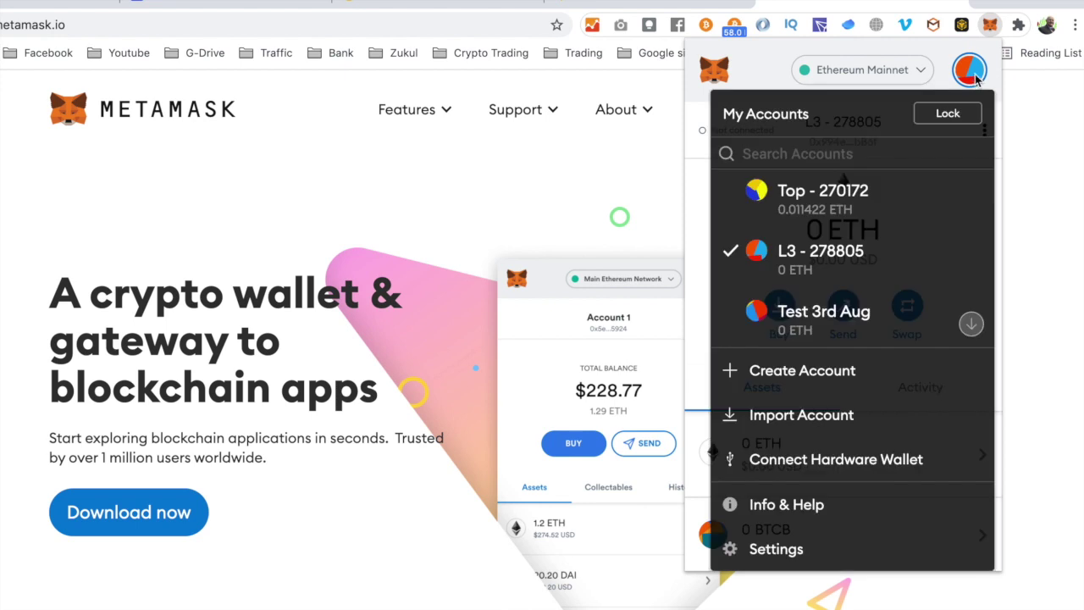
pyautogui.click(778, 559)
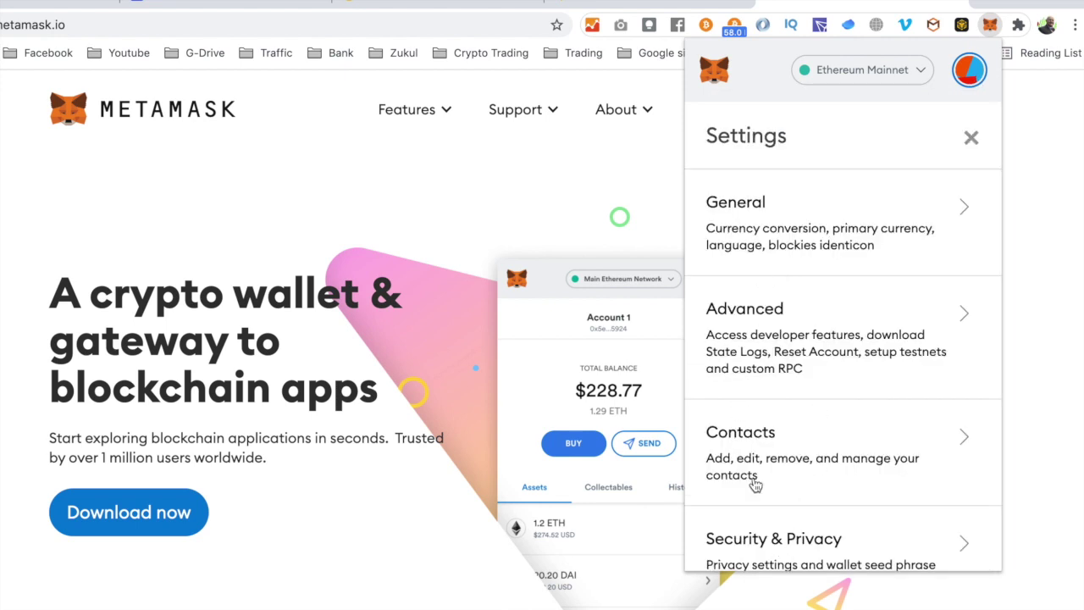
pyautogui.scroll(-3, 795, 424)
pyautogui.scroll(-3, 796, 423)
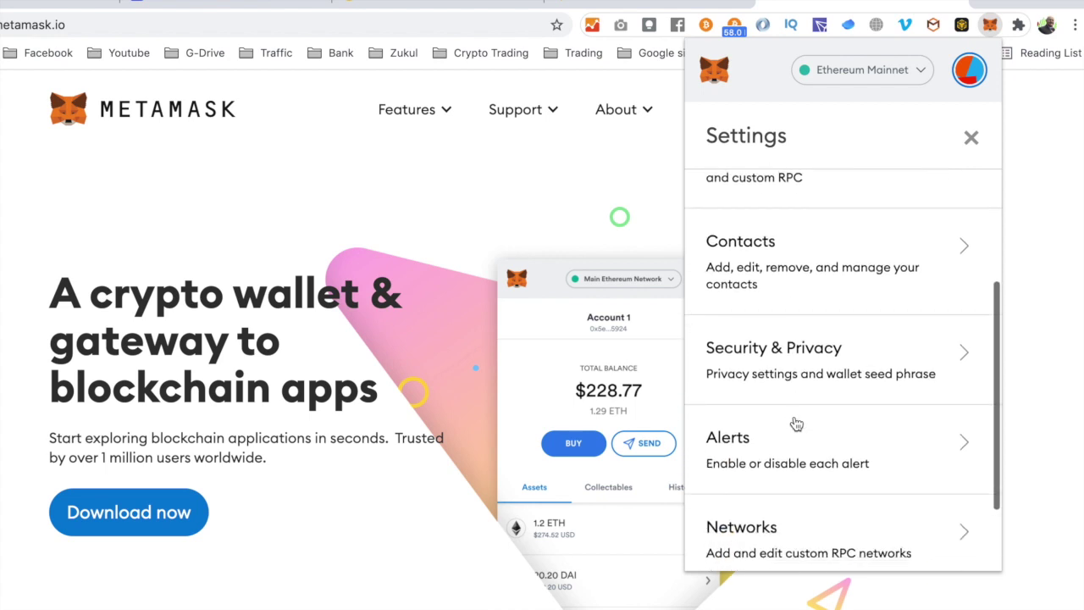
pyautogui.click(766, 481)
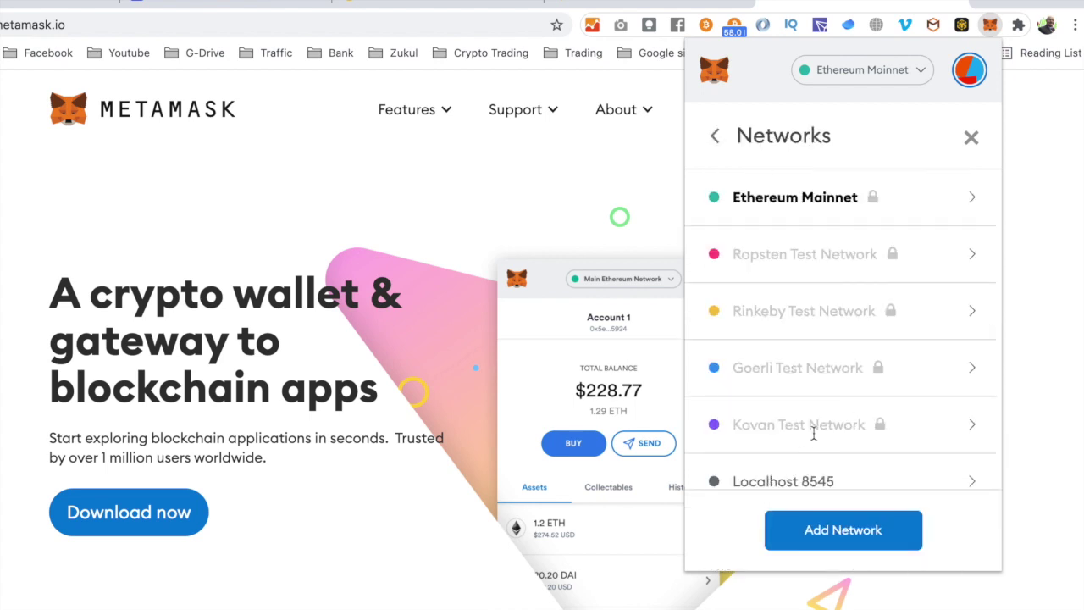
pyautogui.scroll(-1, 835, 394)
pyautogui.scroll(1, 835, 395)
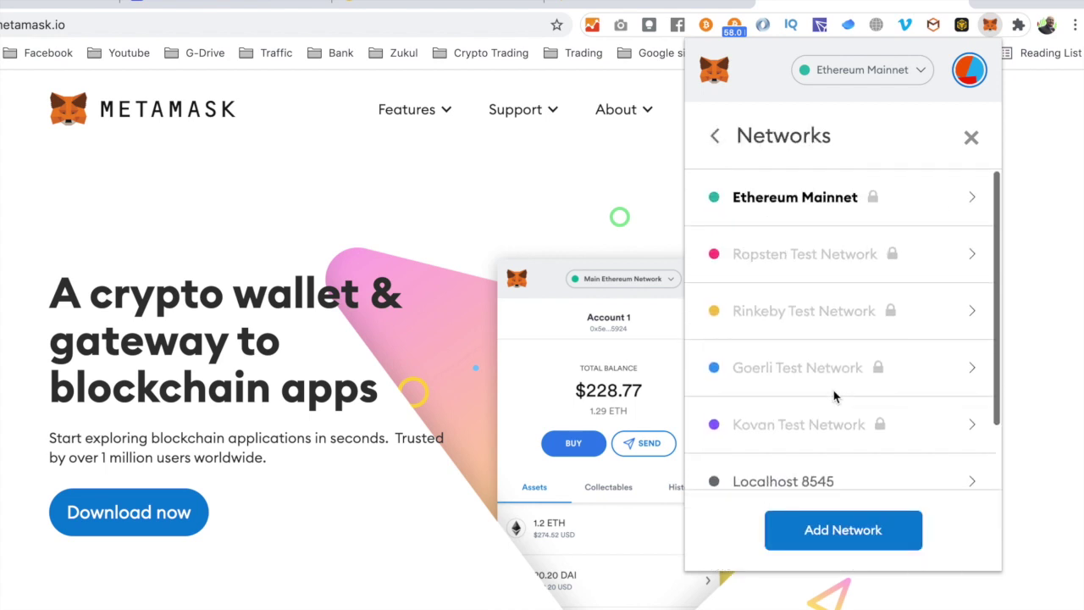
pyautogui.click(830, 542)
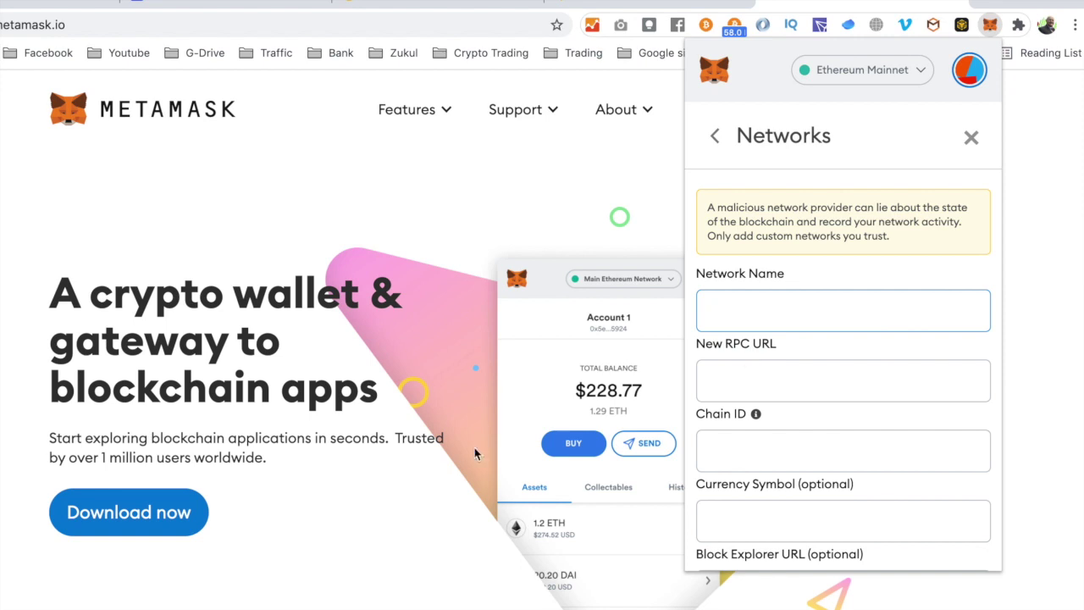
# Copy "Smart Chain" from the PowerPoint slide and use it as the network name in the MetaMask form
pyautogui.press('super+Tab')
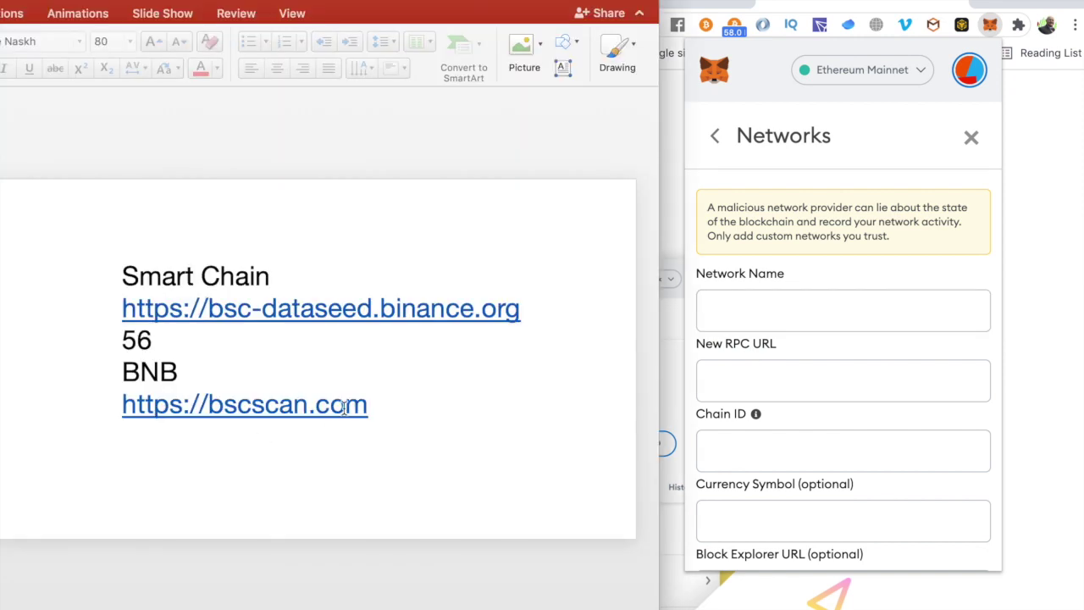
pyautogui.moveTo(273, 277); pyautogui.dragTo(131, 275)
pyautogui.press('super+c')
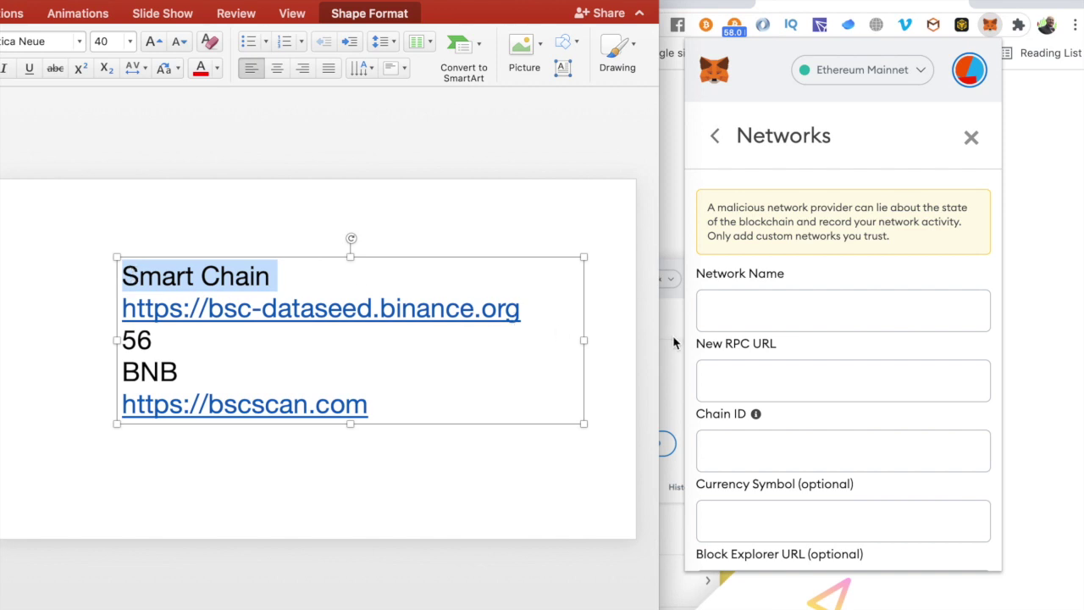
pyautogui.click(710, 324)
pyautogui.press('super+v')
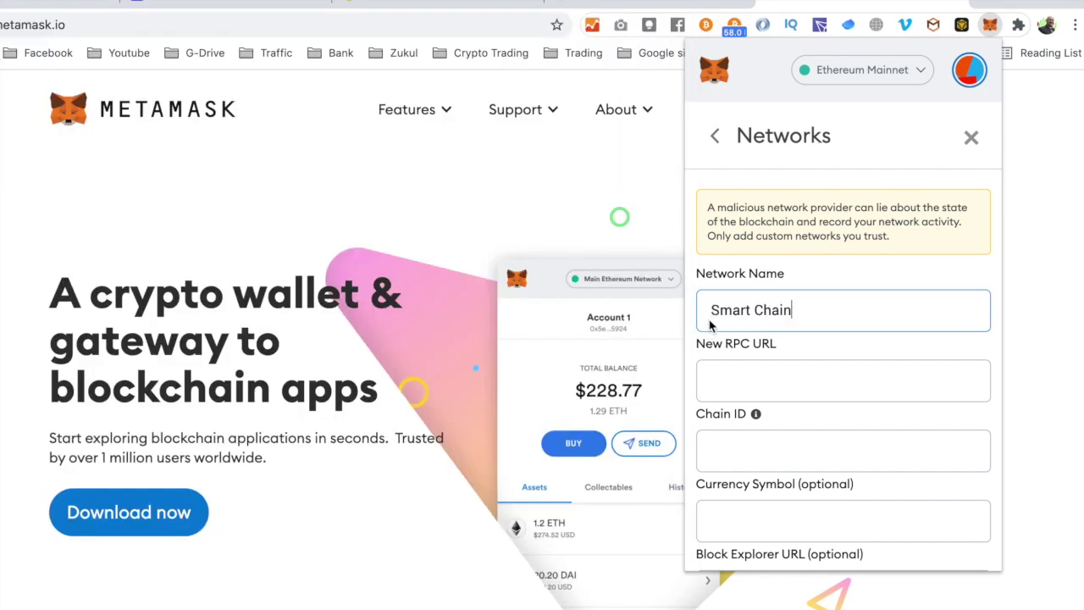
pyautogui.click(702, 350)
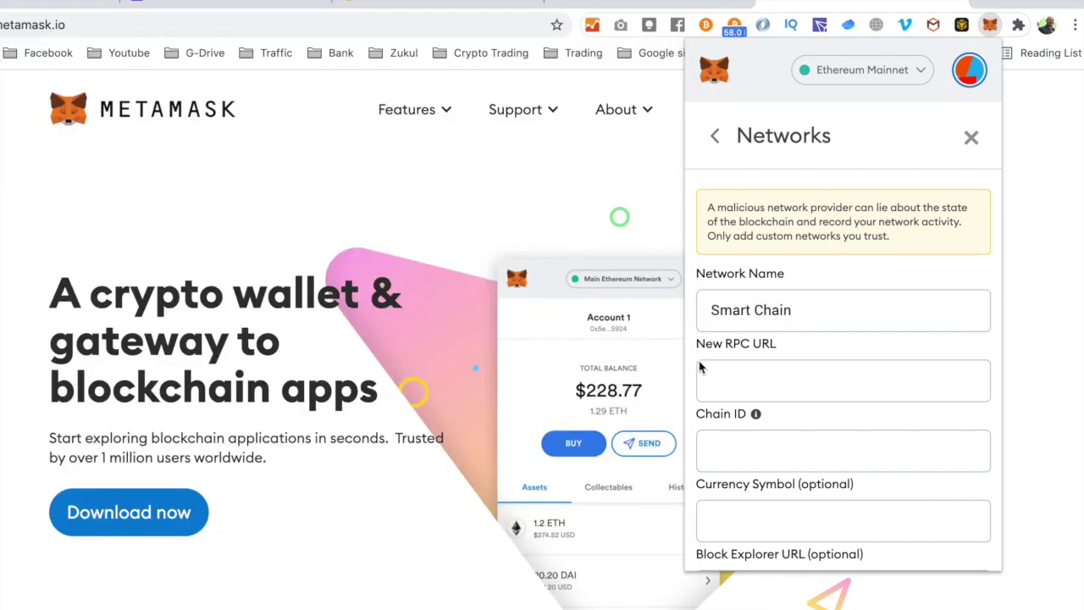
pyautogui.click(713, 379)
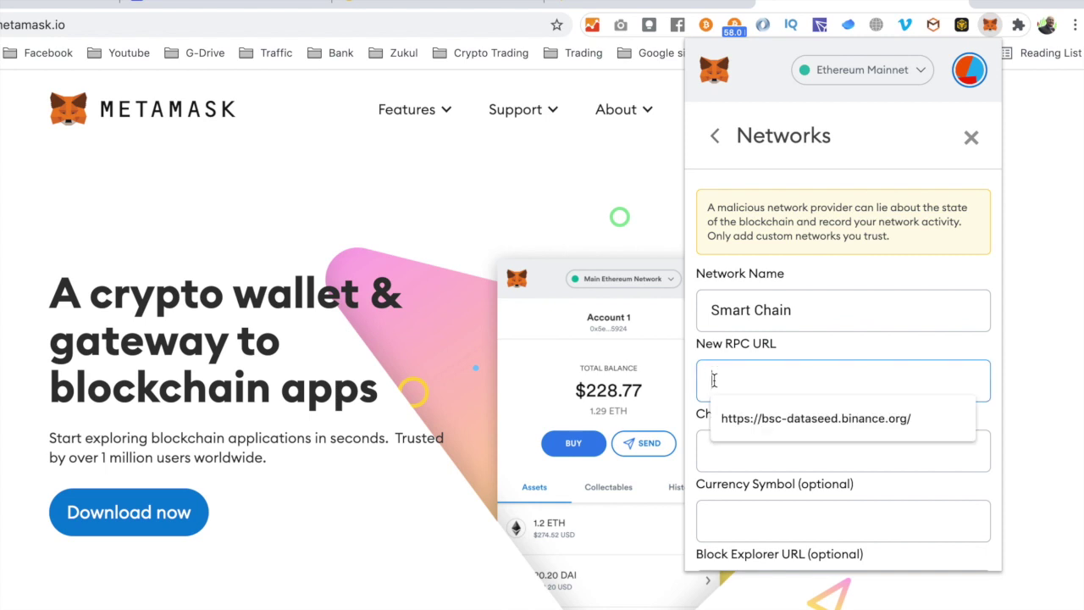
pyautogui.click(735, 419)
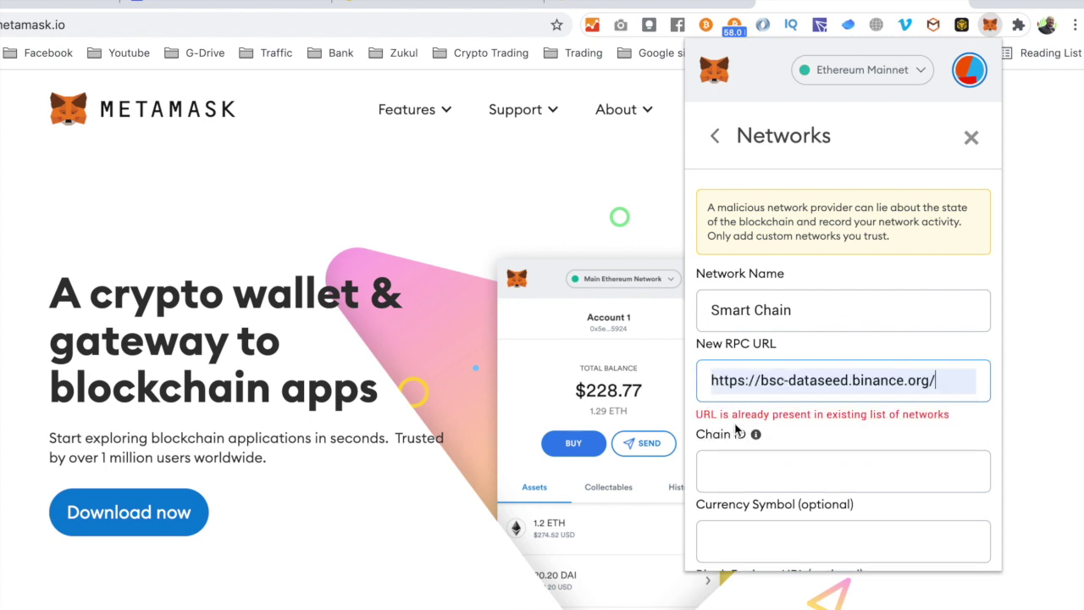
pyautogui.moveTo(696, 415); pyautogui.dragTo(950, 423)
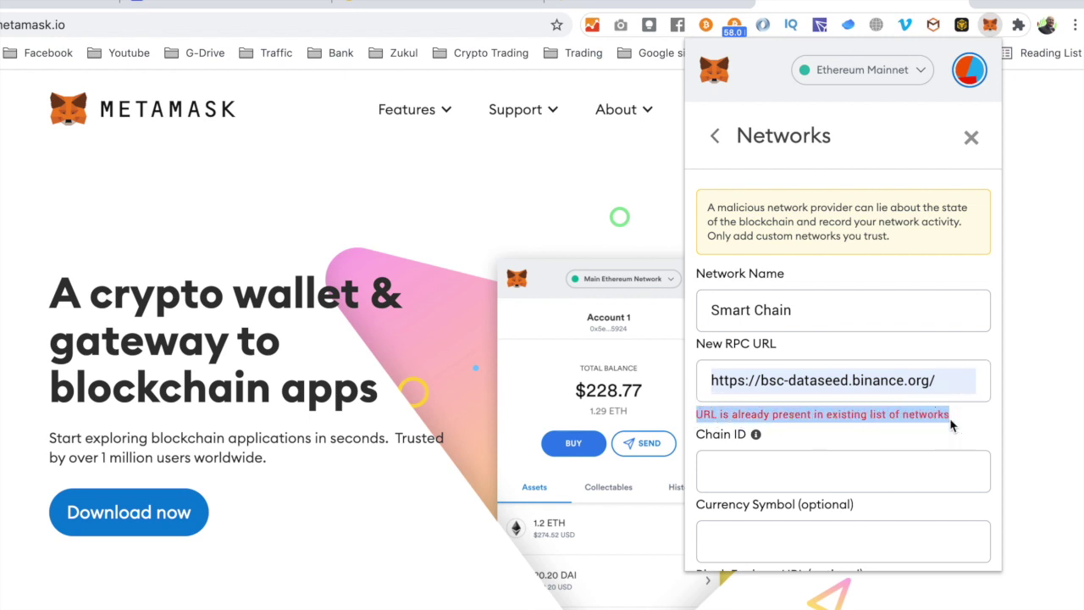
pyautogui.click(953, 430)
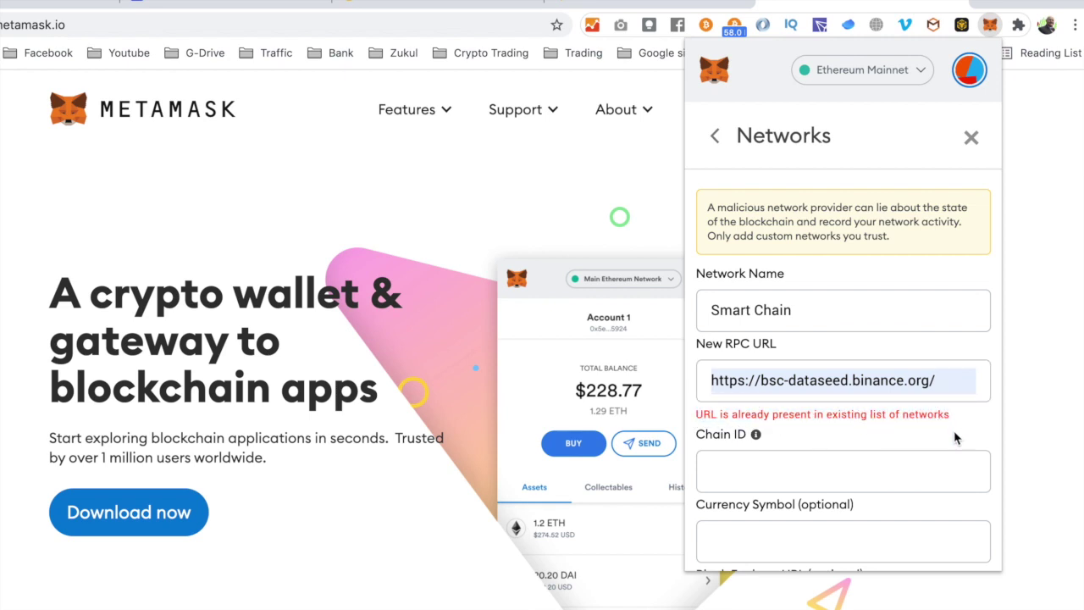
pyautogui.click(737, 468)
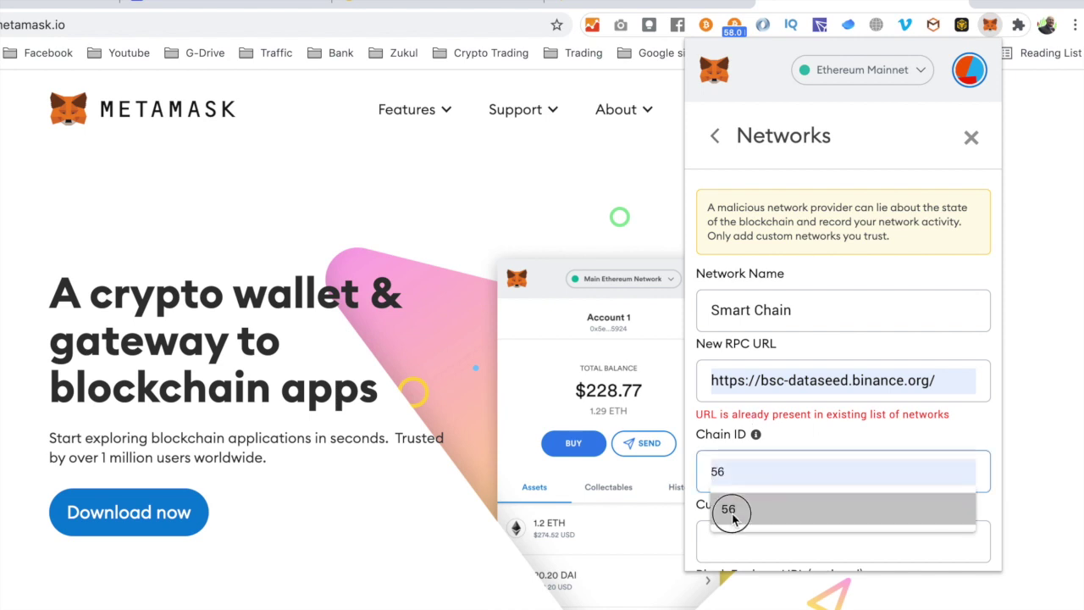
pyautogui.click(733, 512)
pyautogui.scroll(-3, 798, 423)
pyautogui.click(763, 424)
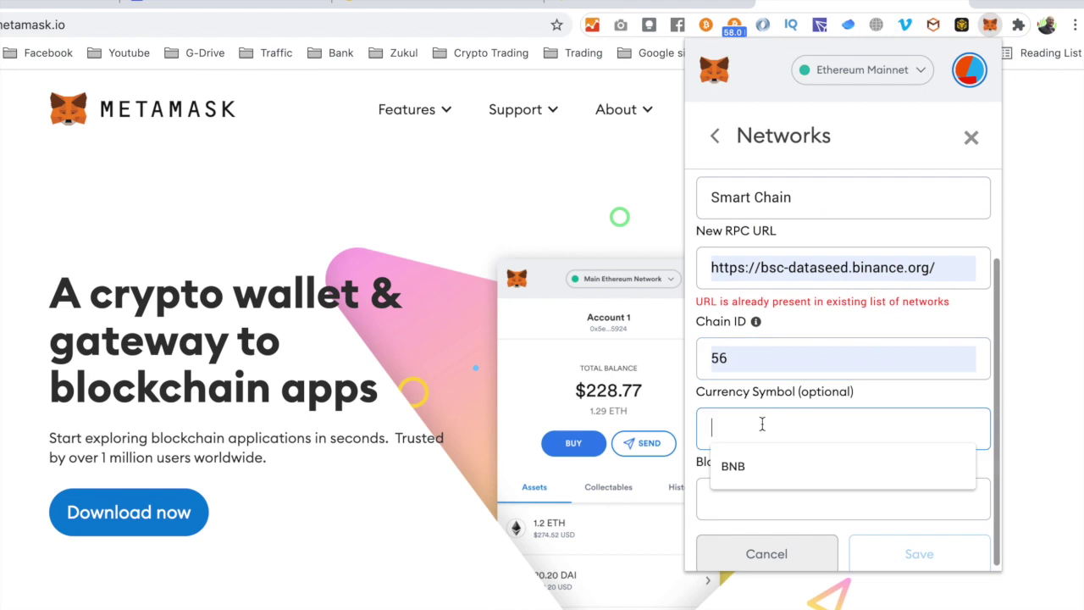
pyautogui.click(738, 476)
pyautogui.click(739, 499)
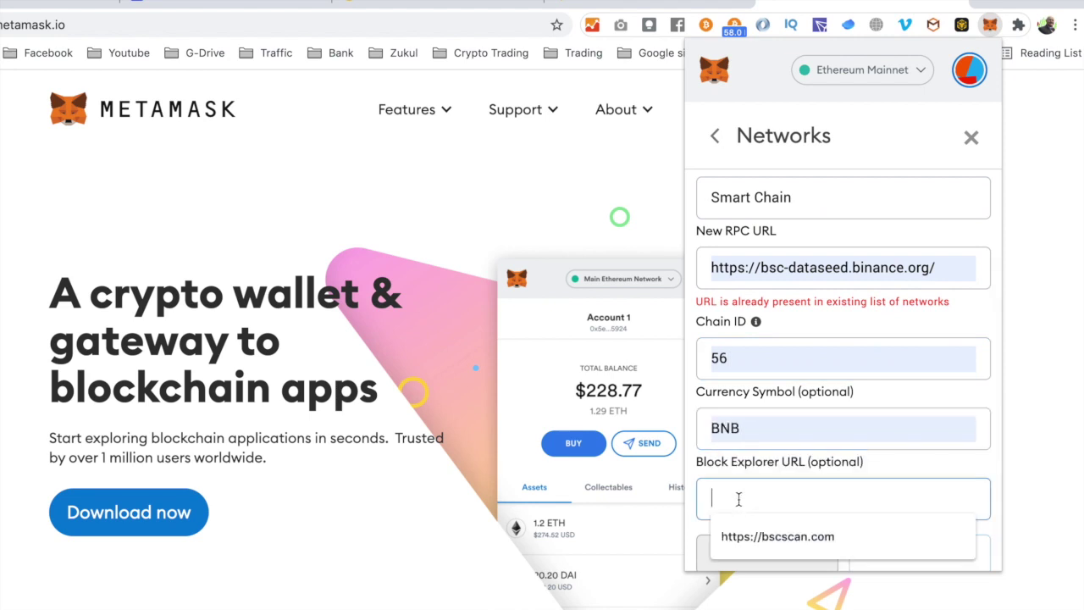
pyautogui.click(772, 542)
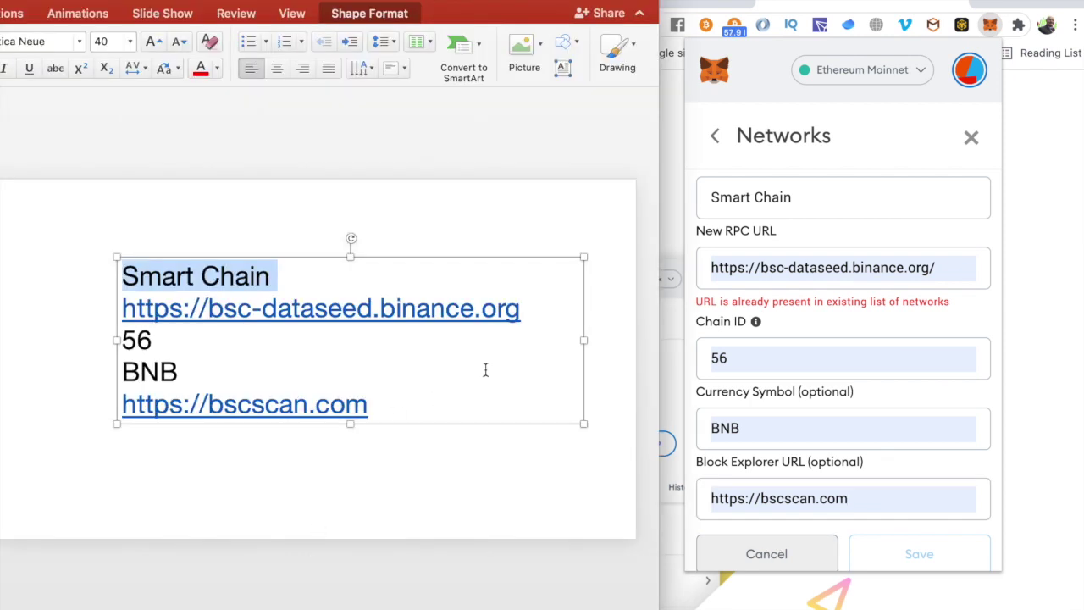
# Compare the completed network form with the network details on the PowerPoint slide
pyautogui.click(286, 281)
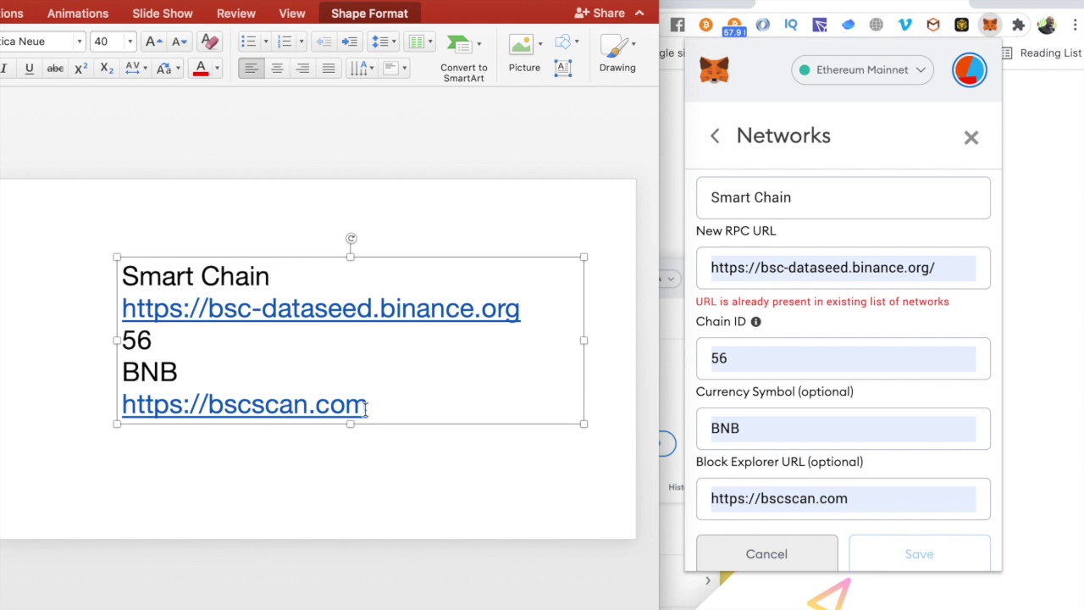
pyautogui.click(944, 482)
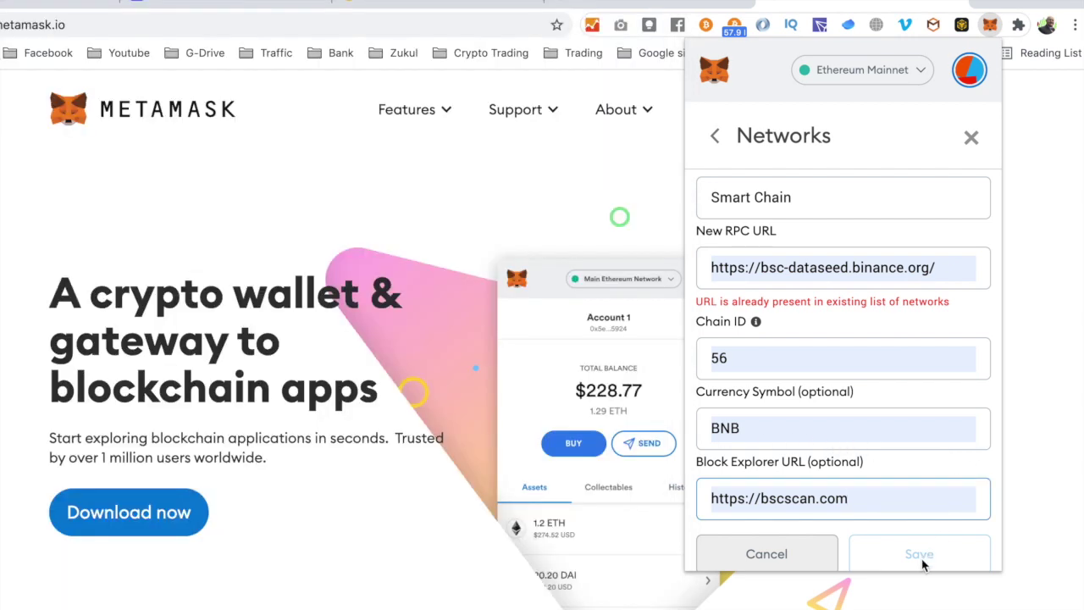
pyautogui.scroll(-1, 914, 440)
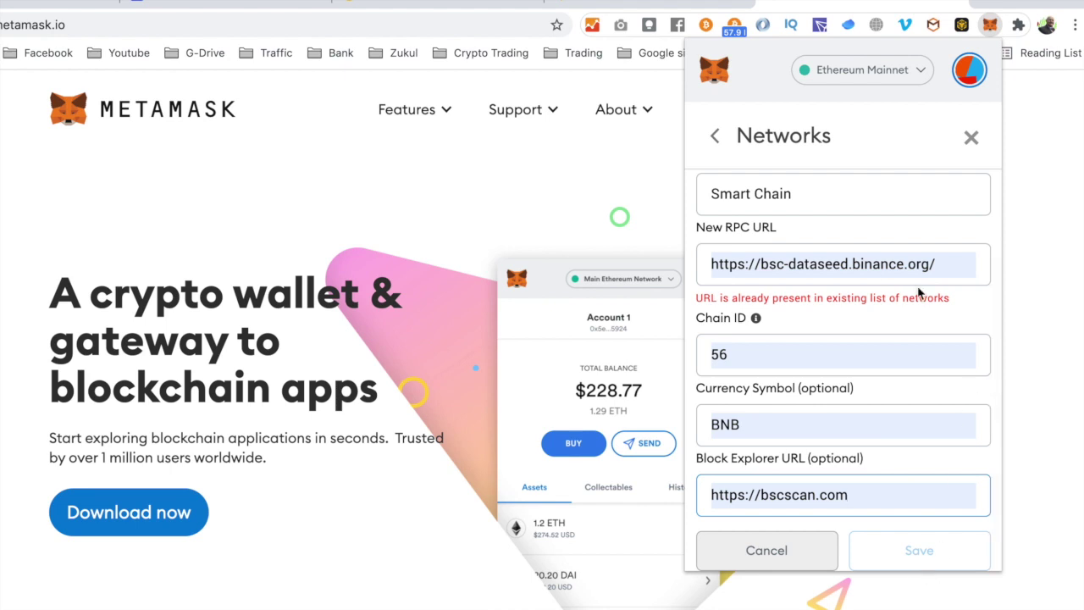
pyautogui.click(810, 264)
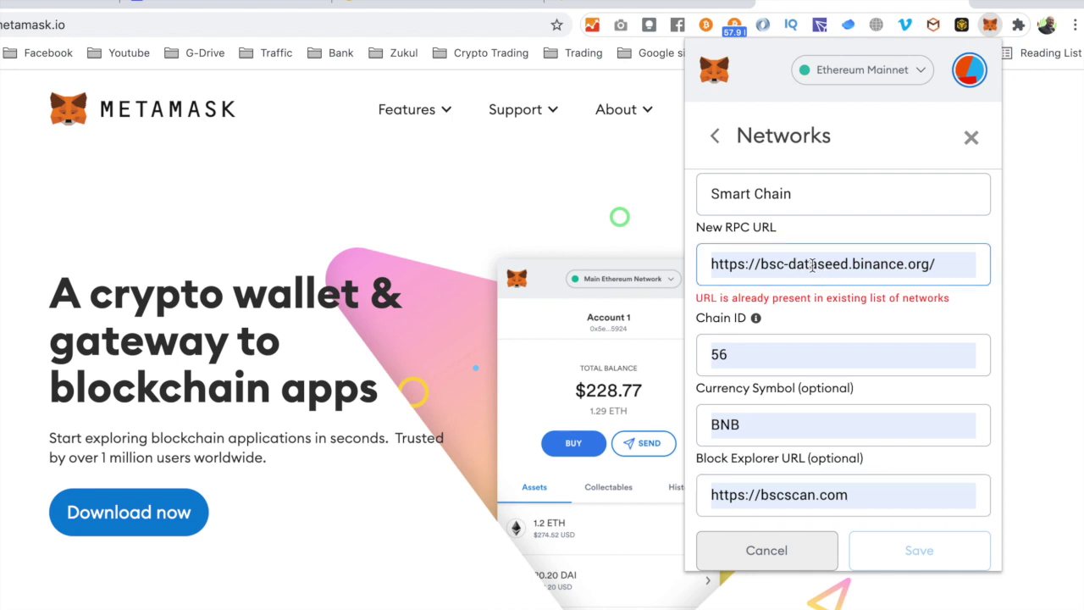
pyautogui.write('r')
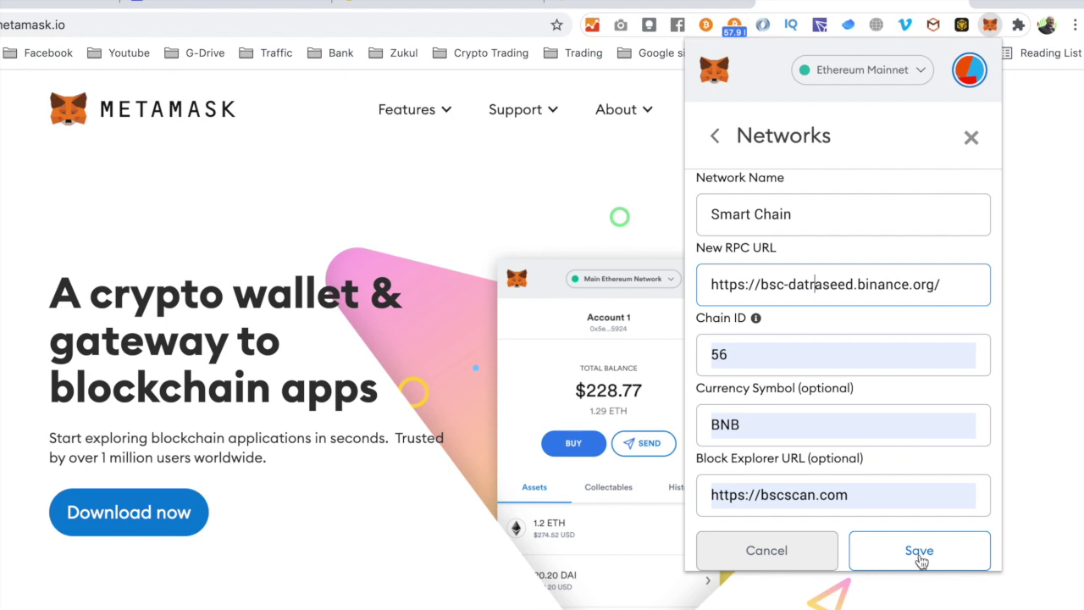
pyautogui.click(782, 560)
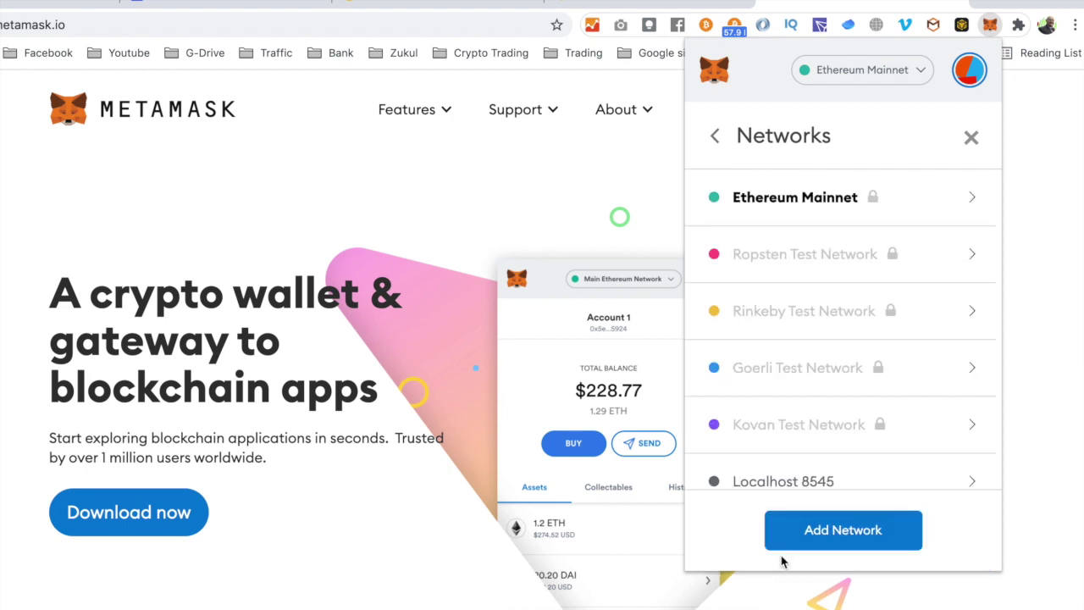
# Leave the network settings and switch the wallet from Ethereum Mainnet to the Smart Chian network
pyautogui.click(851, 76)
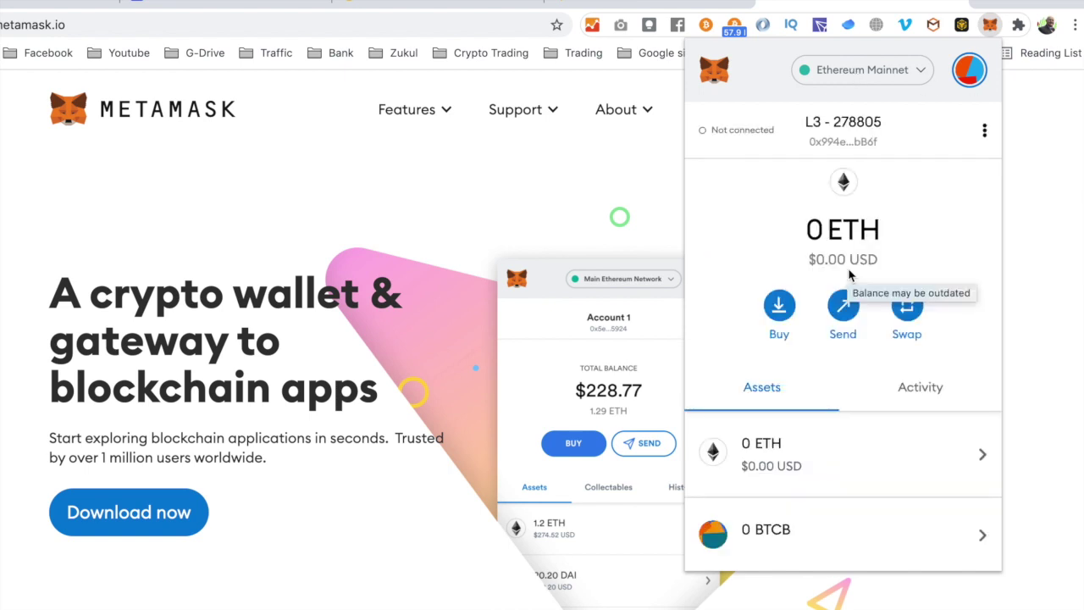
pyautogui.click(853, 75)
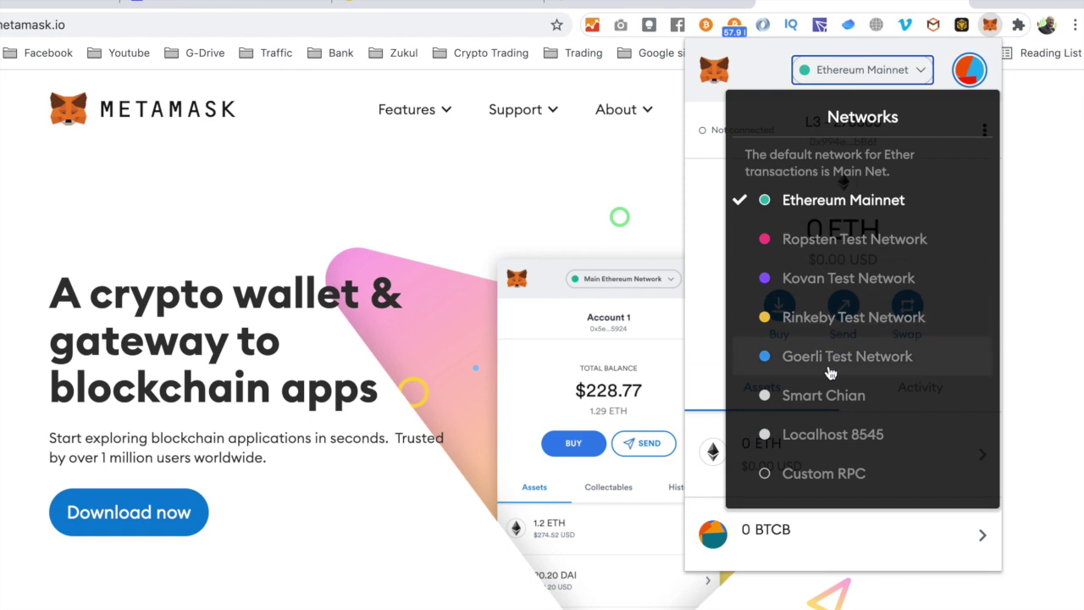
pyautogui.click(821, 403)
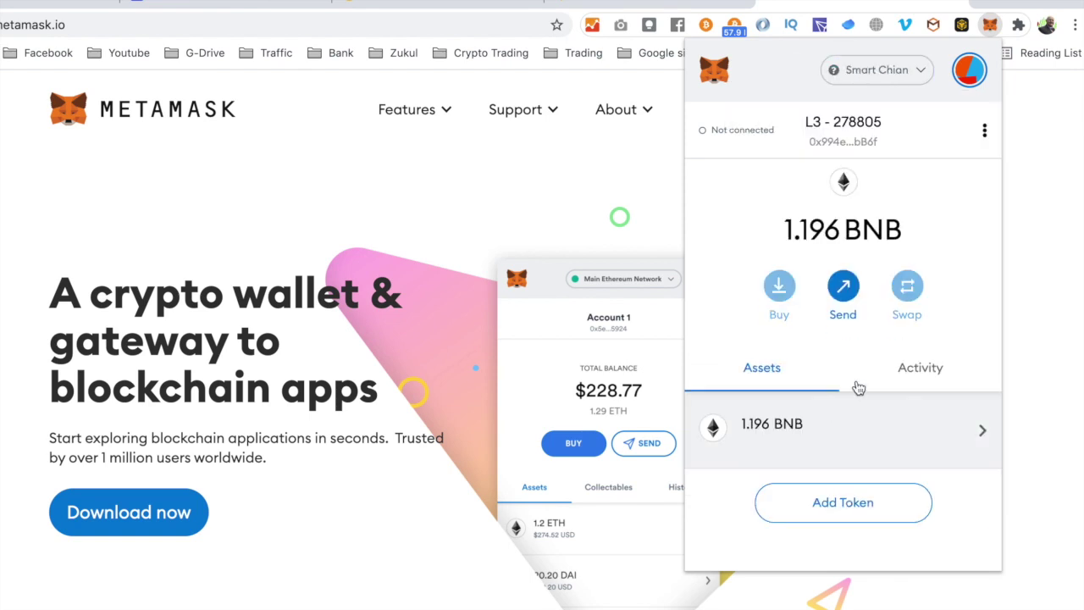
# Inspect the account's BNB balance and its wallet address on the selected network
pyautogui.moveTo(844, 229); pyautogui.dragTo(903, 235)
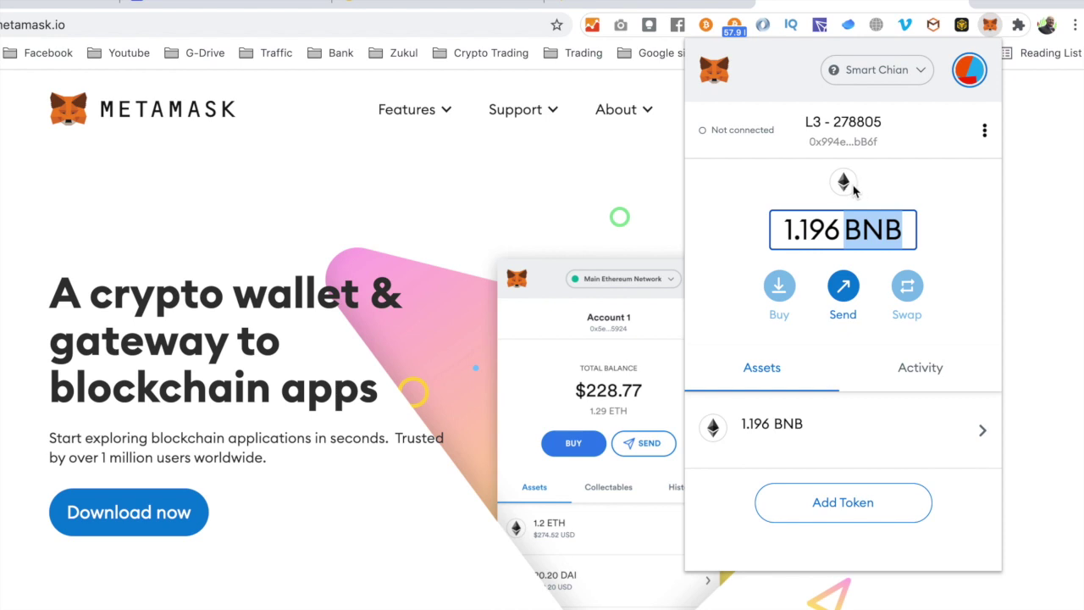
pyautogui.click(806, 132)
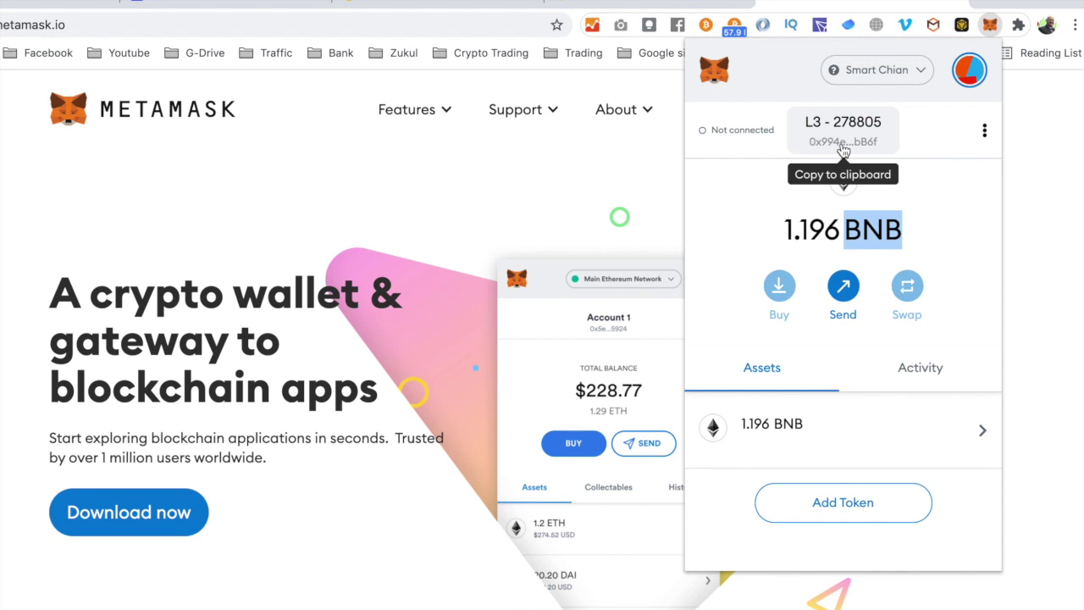
# Highlight the BNB balance figure in the MetaMask wallet and copy the account's address
pyautogui.click(785, 230)
pyautogui.moveTo(785, 230); pyautogui.dragTo(843, 239)
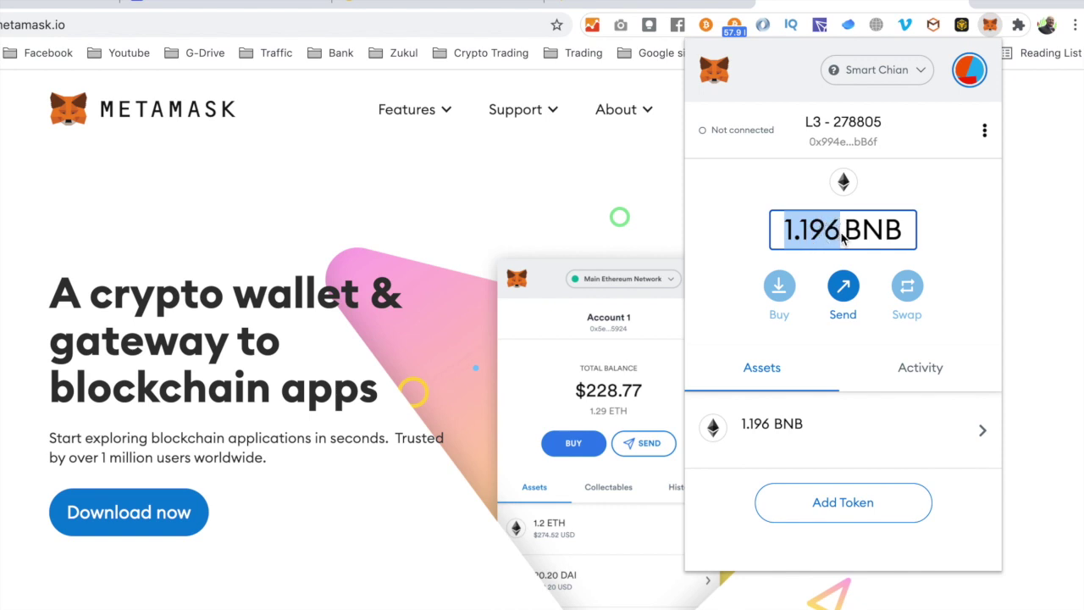
pyautogui.click(838, 144)
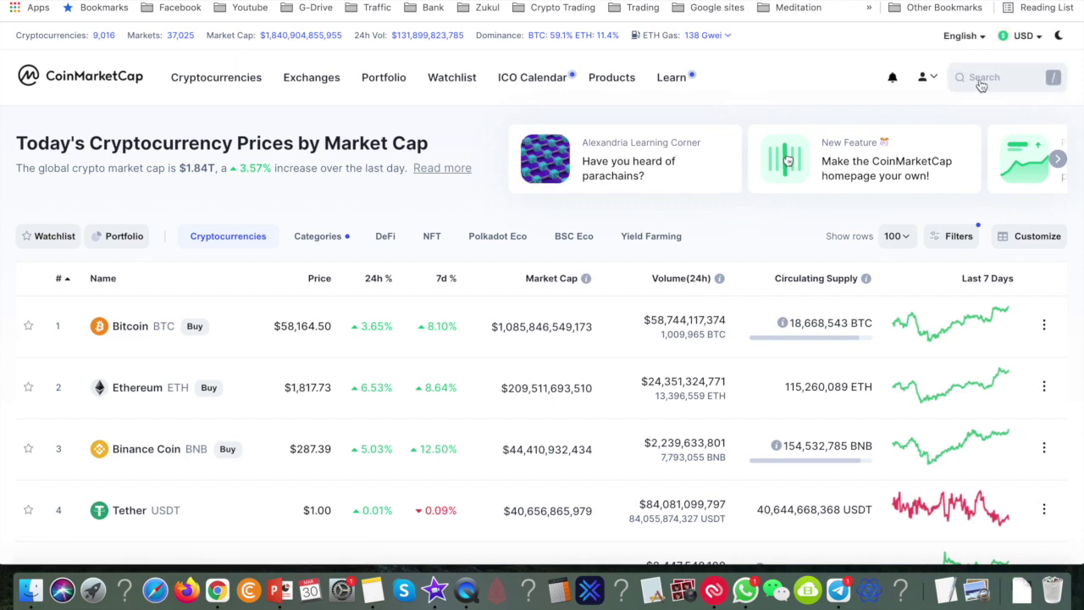
# Search CoinMarketCap for "bnb" and open the Binance Coin page
pyautogui.click(980, 83)
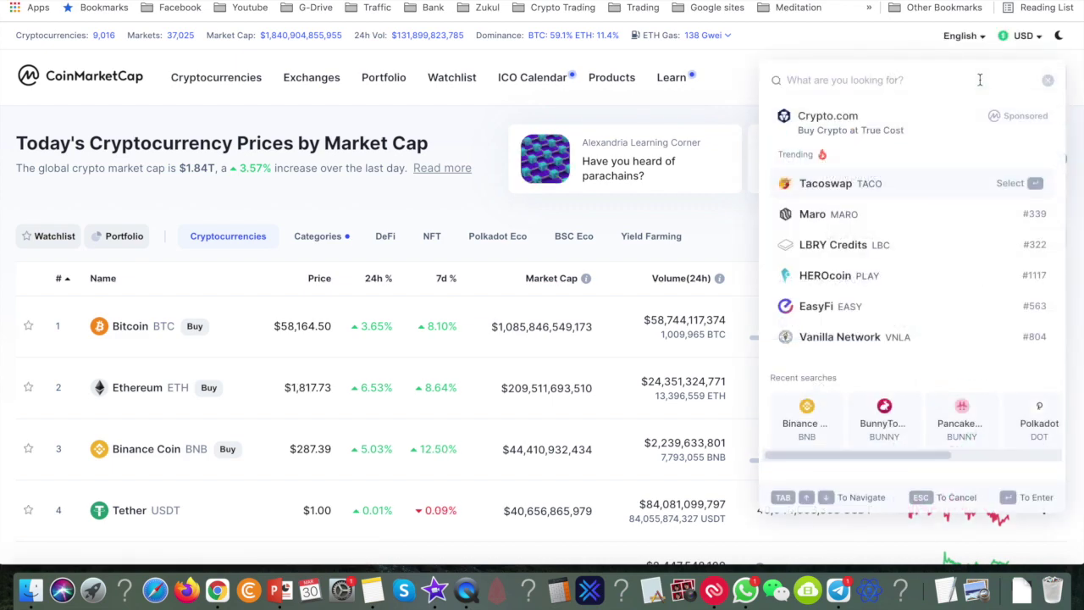
pyautogui.write('bnb')
pyautogui.press('Return')
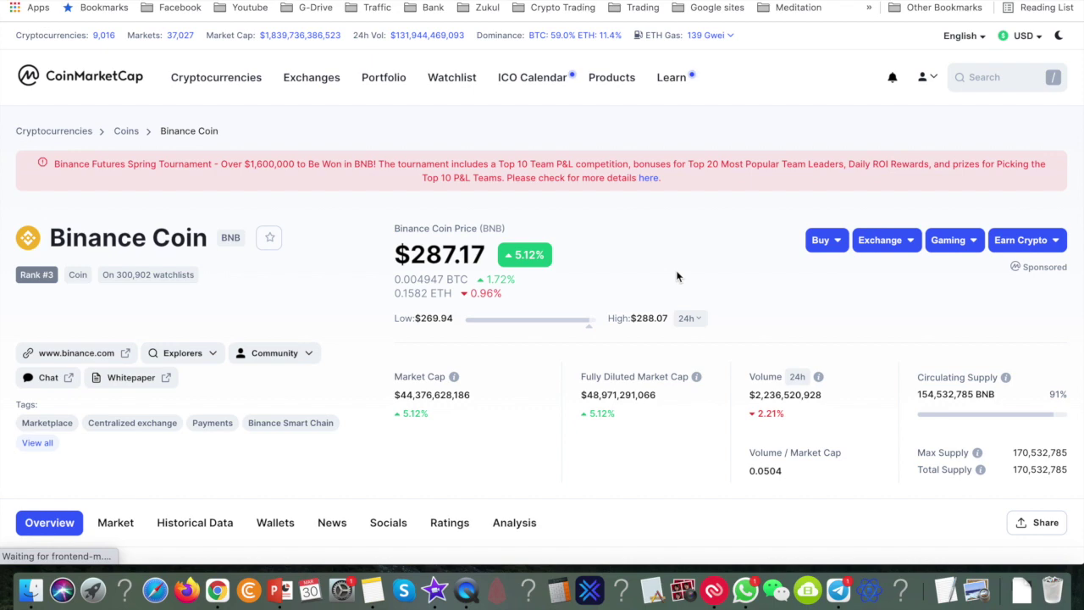
pyautogui.scroll(-5, 706, 262)
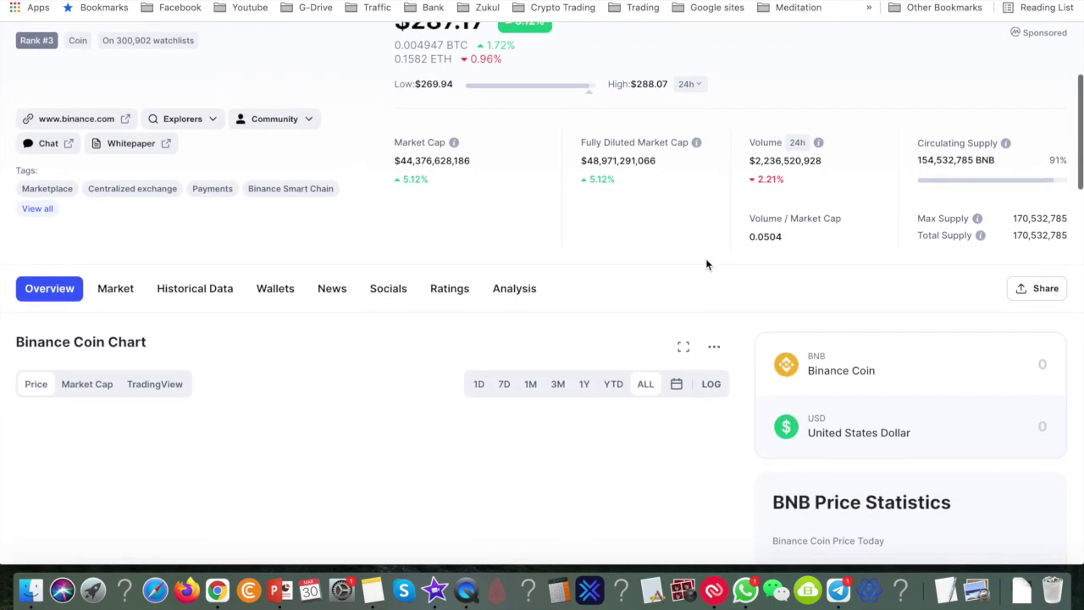
# Examine Binance Coin's market listings to see which exchanges and pairs trade BNB
pyautogui.click(116, 286)
pyautogui.scroll(-2, 449, 312)
pyautogui.scroll(-2, 452, 313)
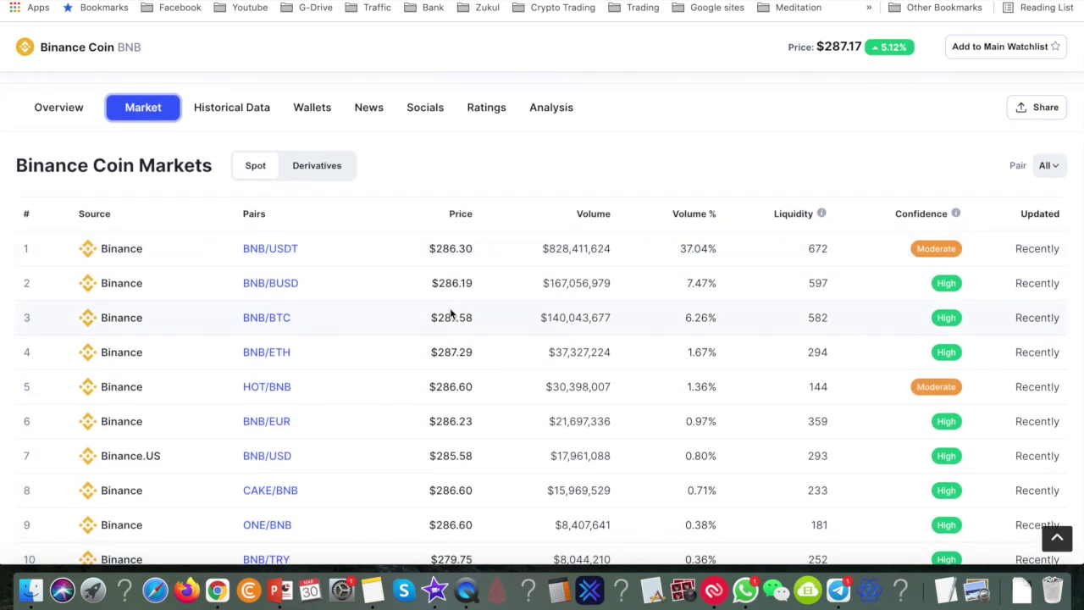
pyautogui.scroll(-20, 179, 370)
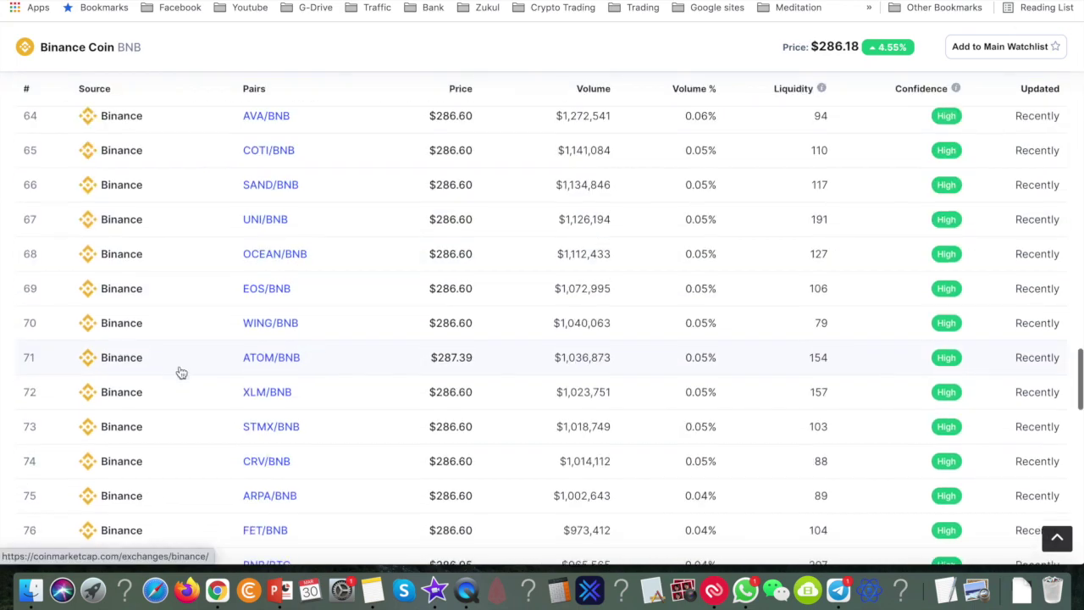
pyautogui.scroll(-10, 180, 371)
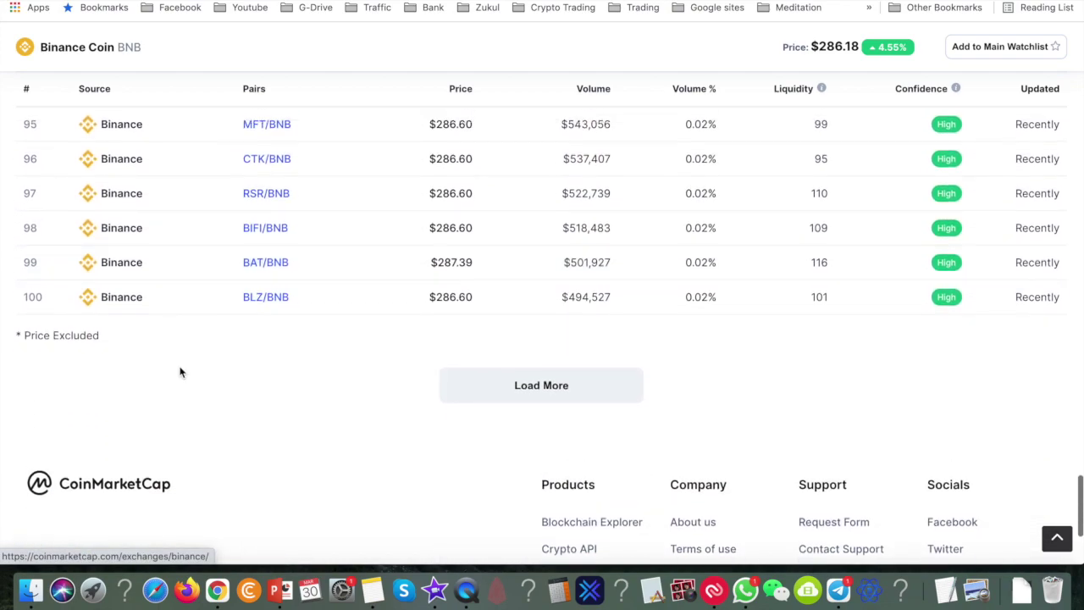
pyautogui.scroll(15, 180, 373)
pyautogui.click(290, 174)
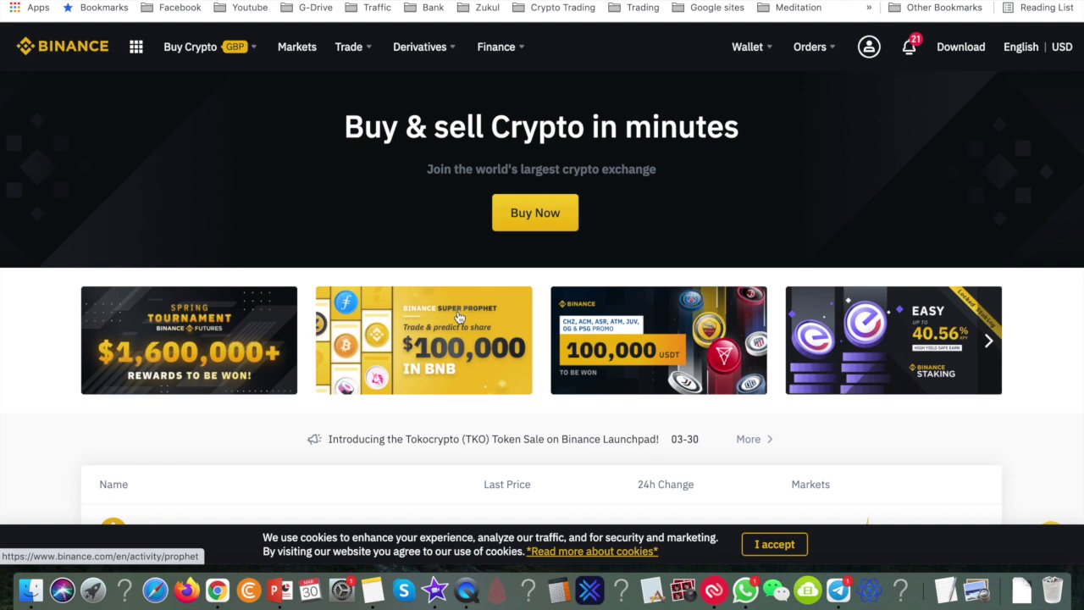
# Open the Fiat and Spot wallet on Binance and inspect the BNB holding's value in the crypto balances
pyautogui.moveTo(764, 59)
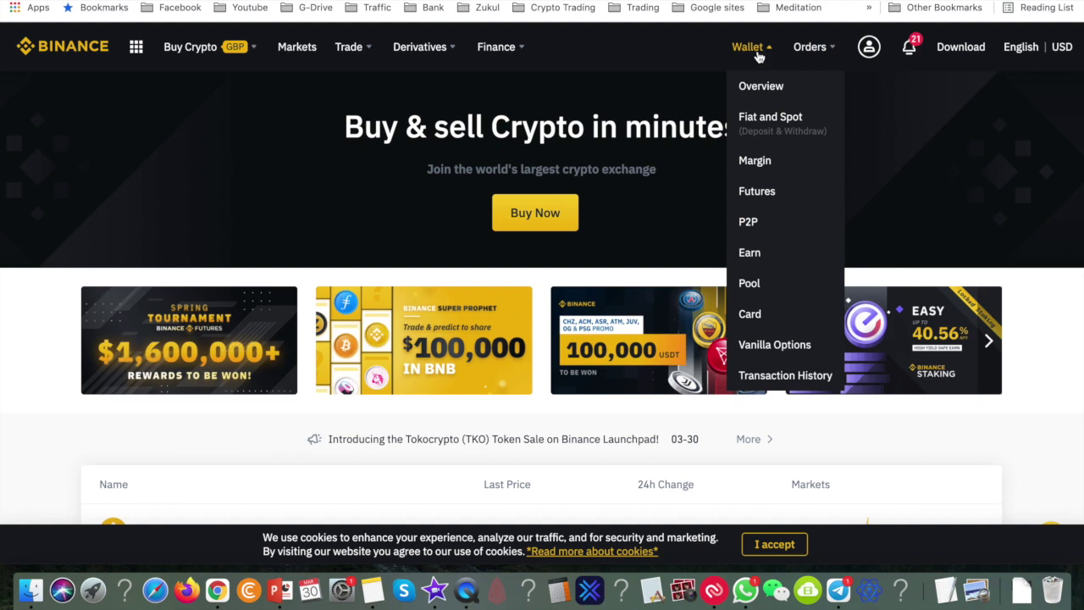
pyautogui.click(773, 125)
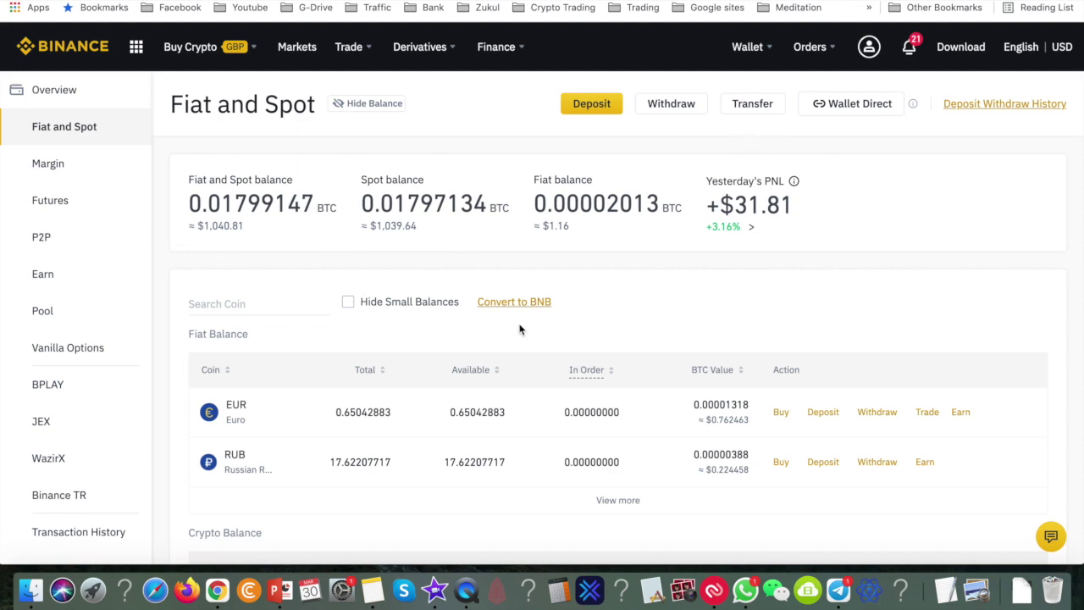
pyautogui.scroll(-5, 520, 329)
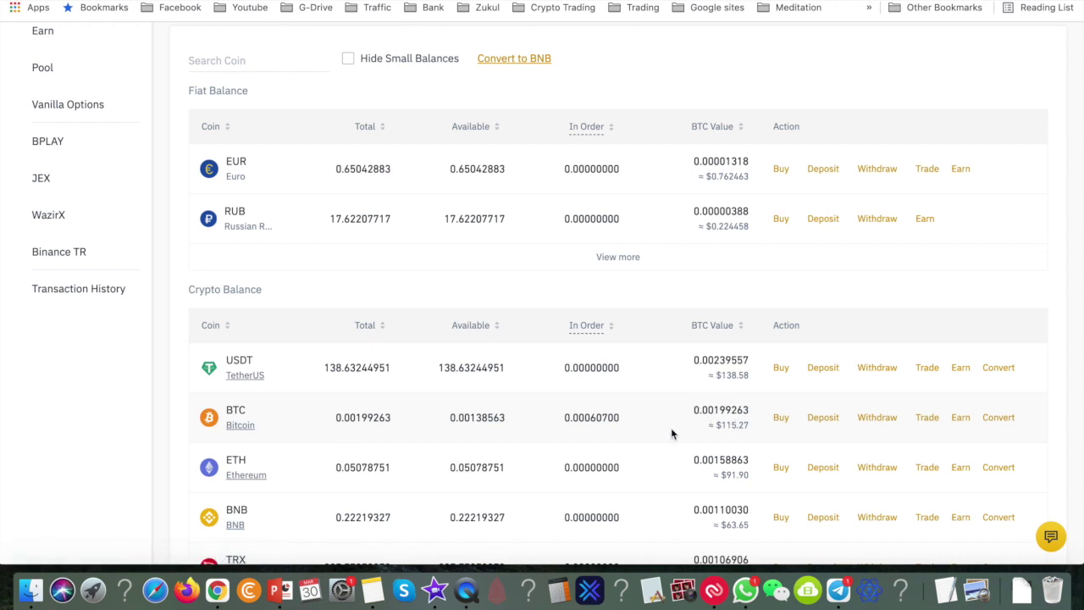
pyautogui.scroll(-1, 671, 433)
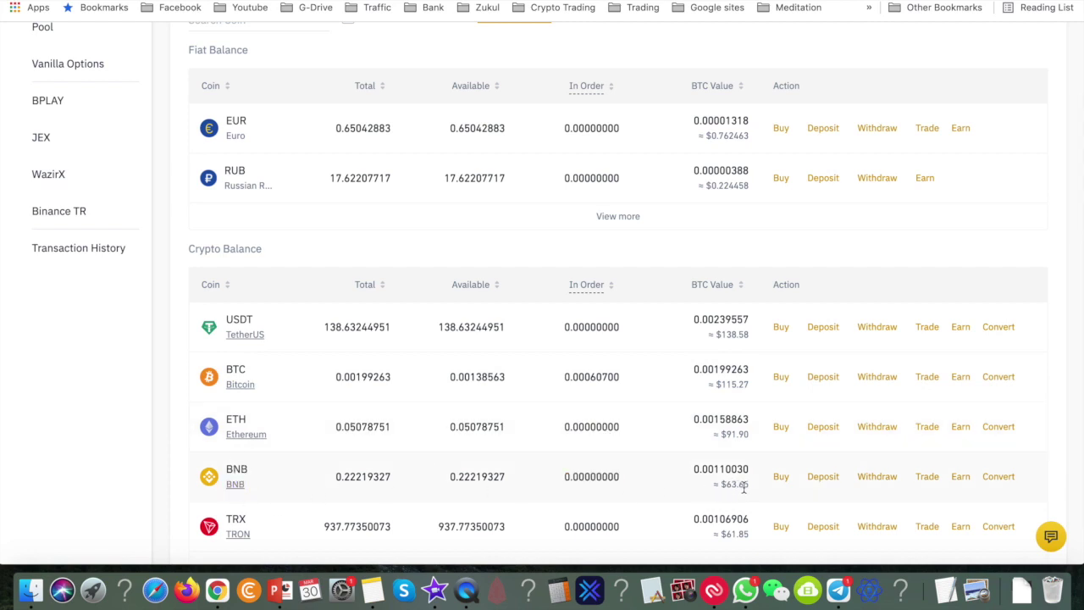
pyautogui.moveTo(743, 486); pyautogui.dragTo(728, 484)
# Open the BNB/BTC trading pair for the BNB holding and bring up its spot order form
pyautogui.click(929, 479)
pyautogui.scroll(-2, 927, 481)
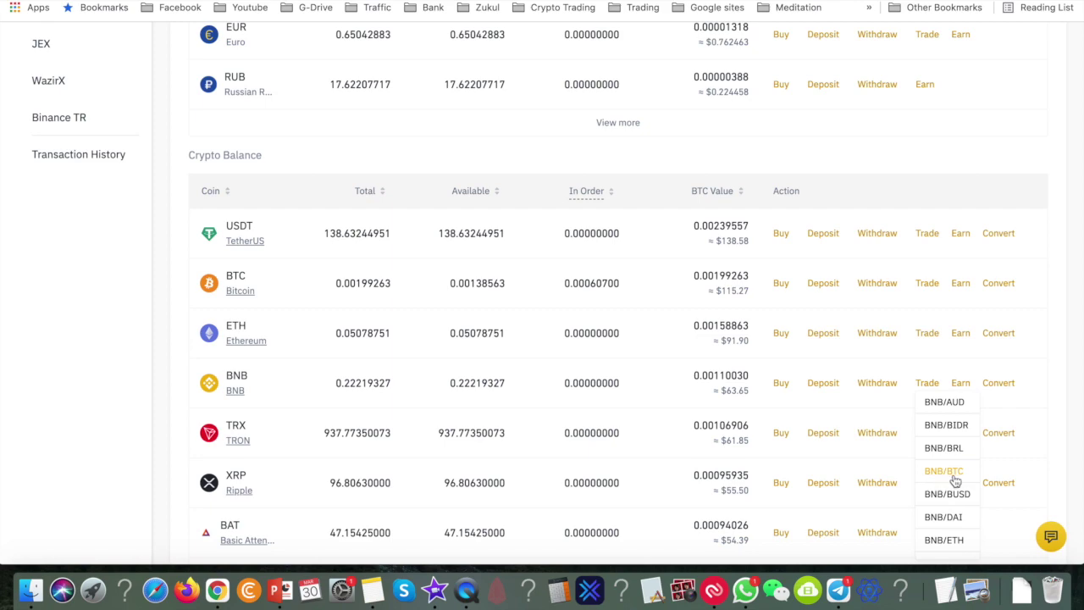
pyautogui.click(957, 480)
pyautogui.scroll(-4, 846, 470)
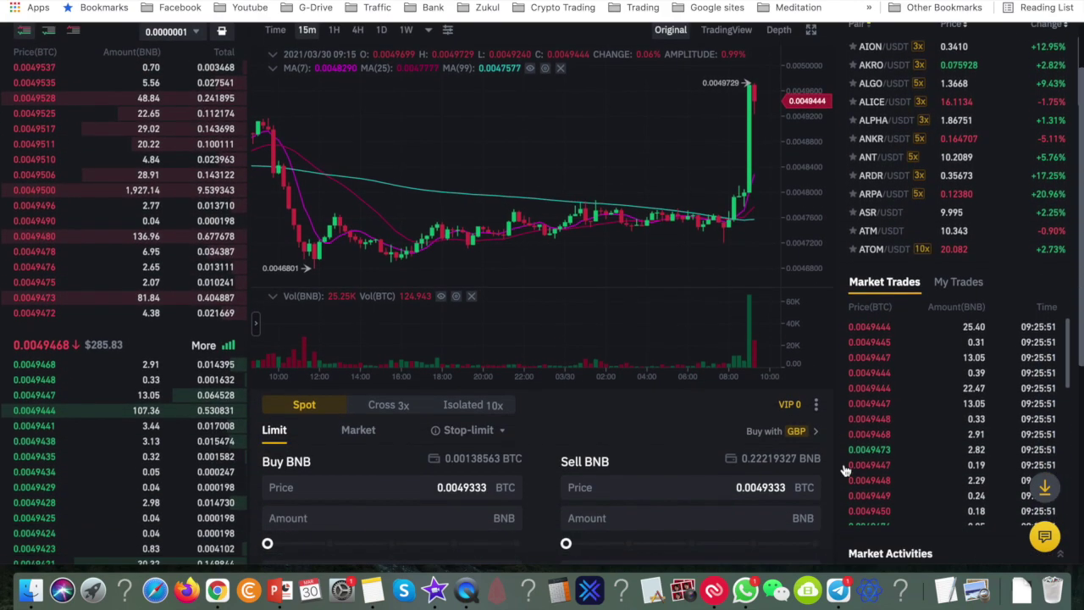
pyautogui.scroll(-2, 513, 321)
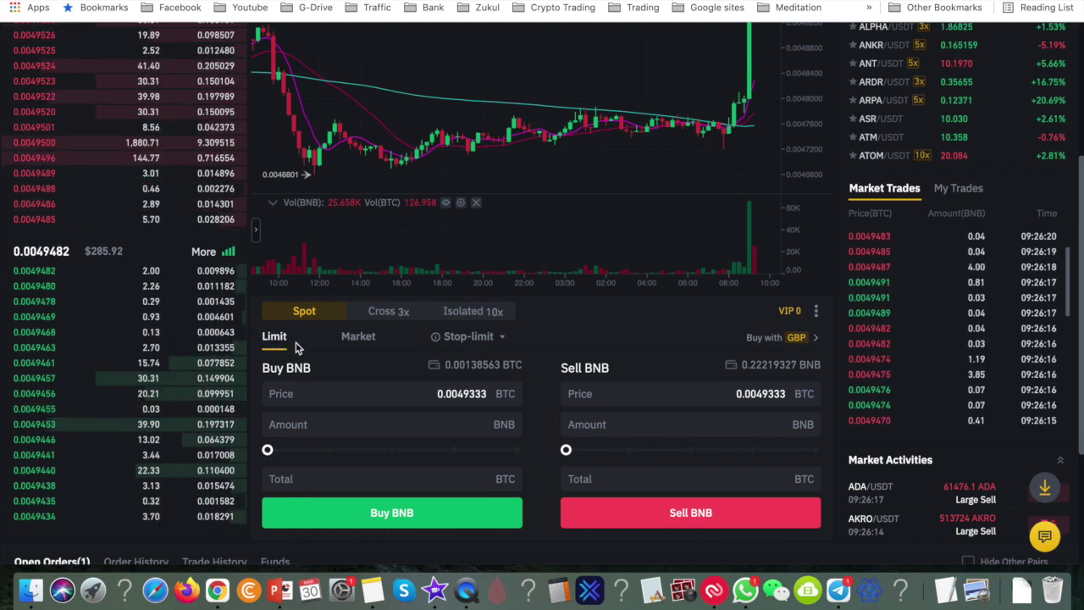
# Place a market order to buy BNB with 20% of the available BTC and view the order history
pyautogui.click(358, 338)
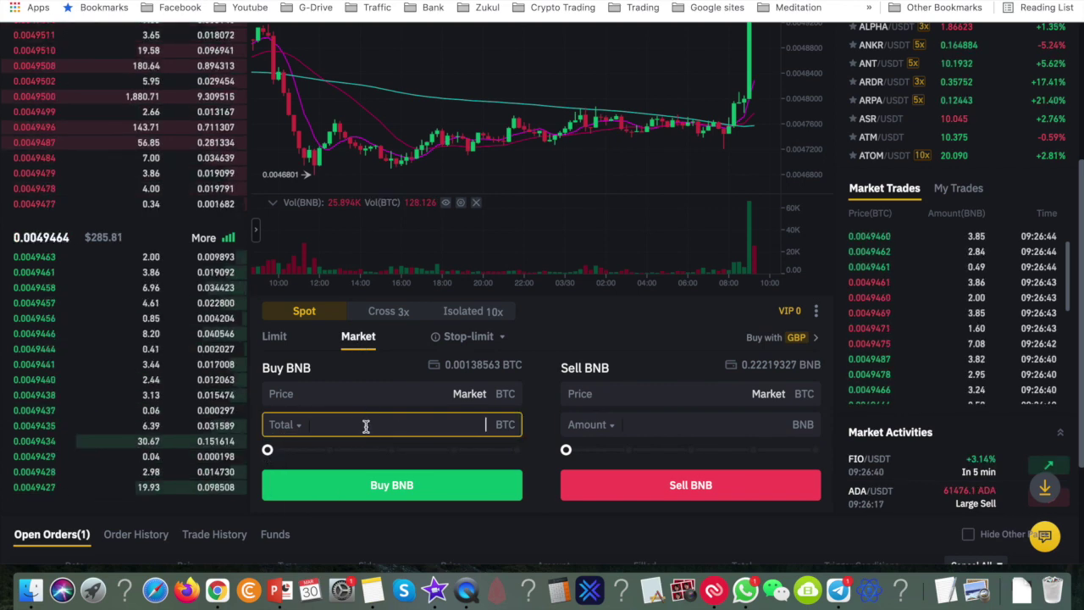
pyautogui.moveTo(267, 449); pyautogui.dragTo(307, 452)
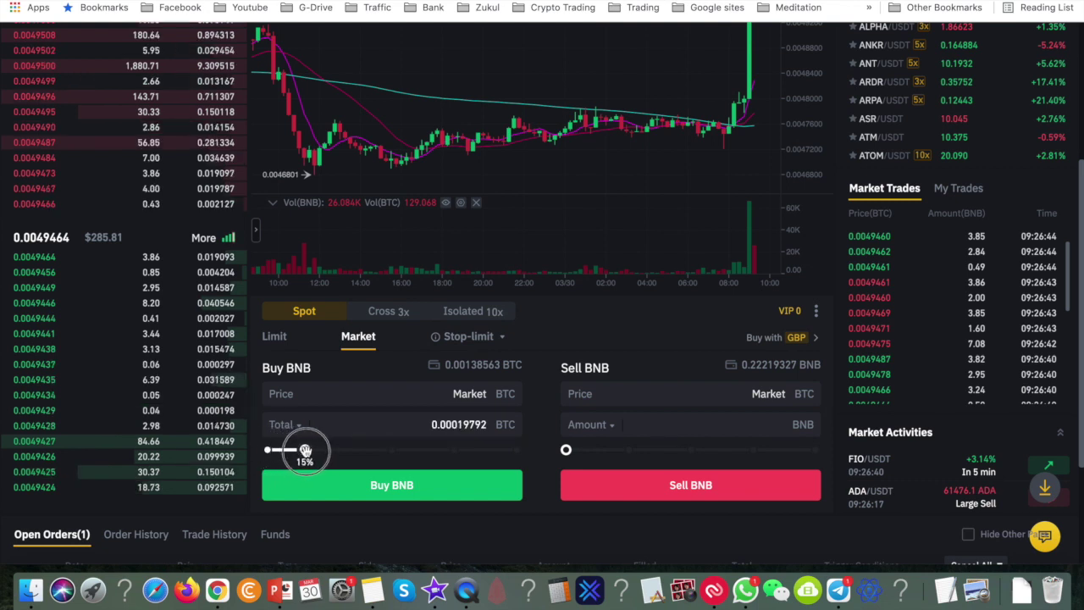
pyautogui.moveTo(307, 451); pyautogui.dragTo(317, 450)
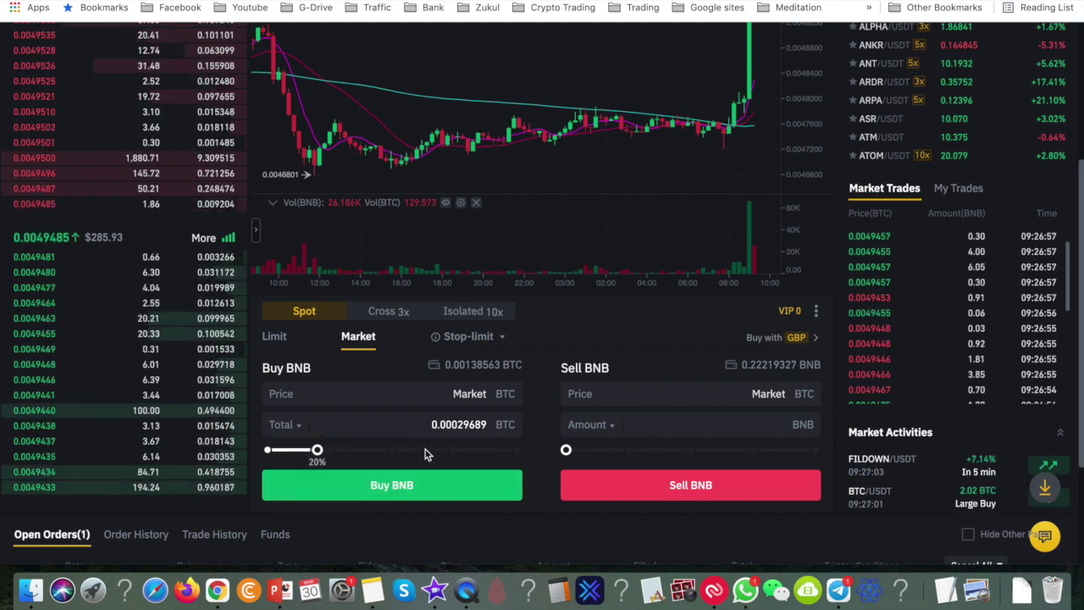
pyautogui.click(395, 486)
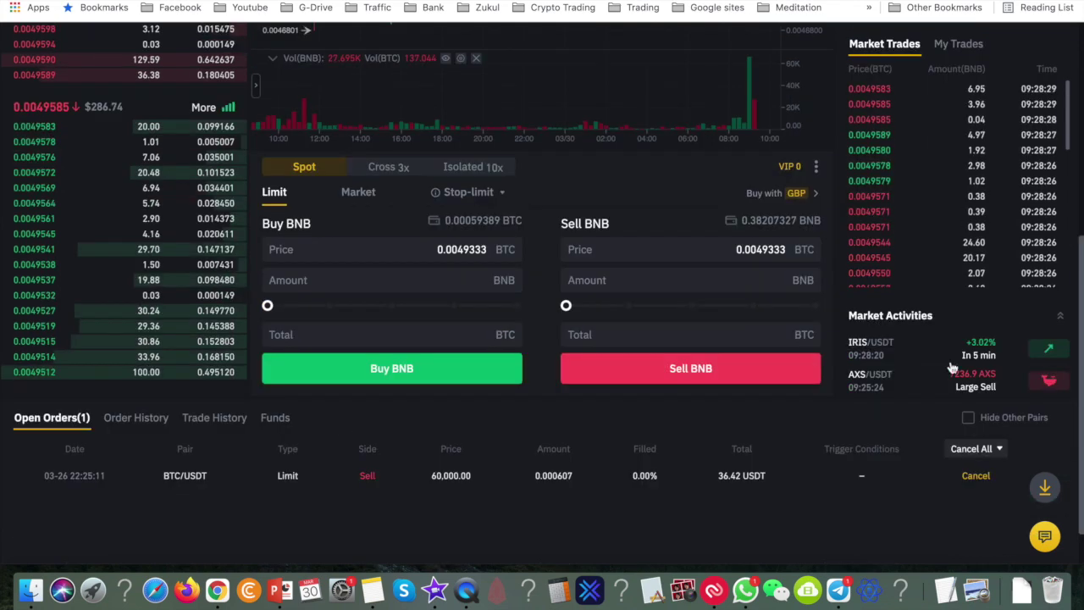
pyautogui.click(133, 419)
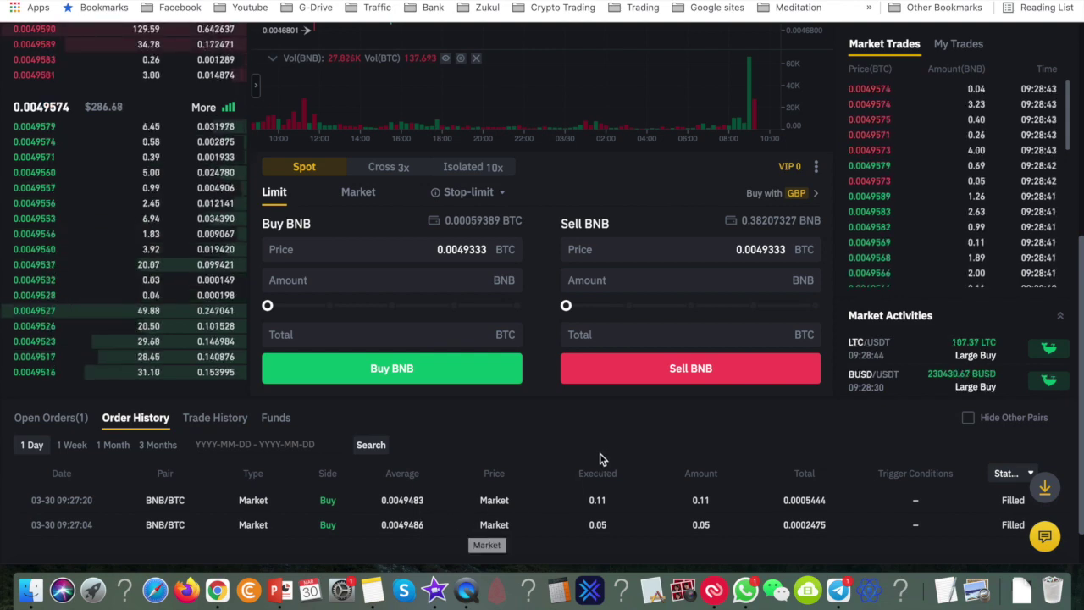
# Return to the Fiat and Spot wallet and open the withdrawal form for BNB
pyautogui.scroll(5, 603, 454)
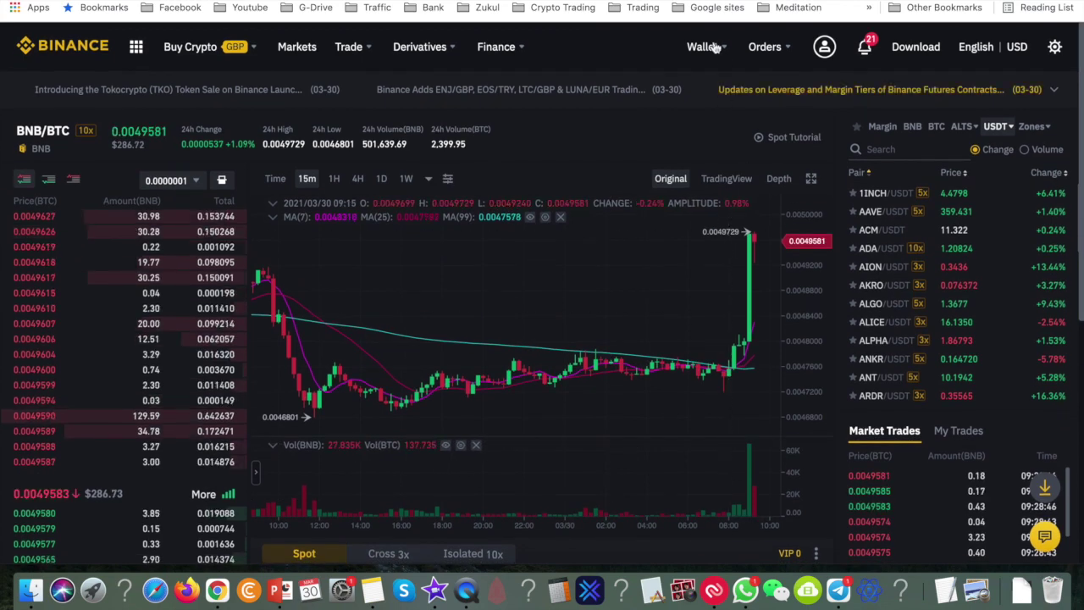
pyautogui.moveTo(705, 50)
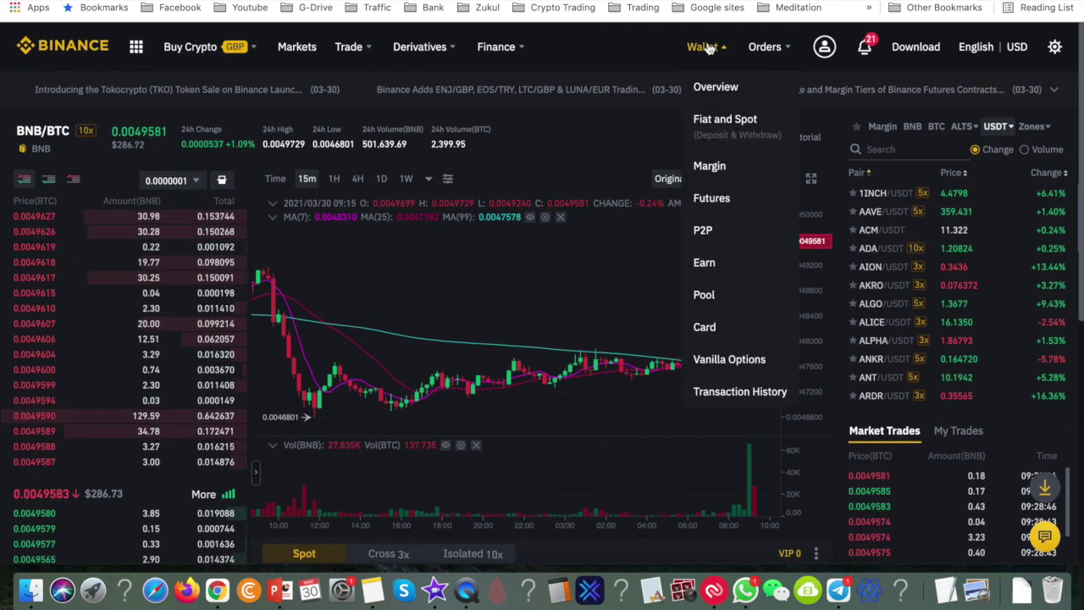
pyautogui.click(726, 121)
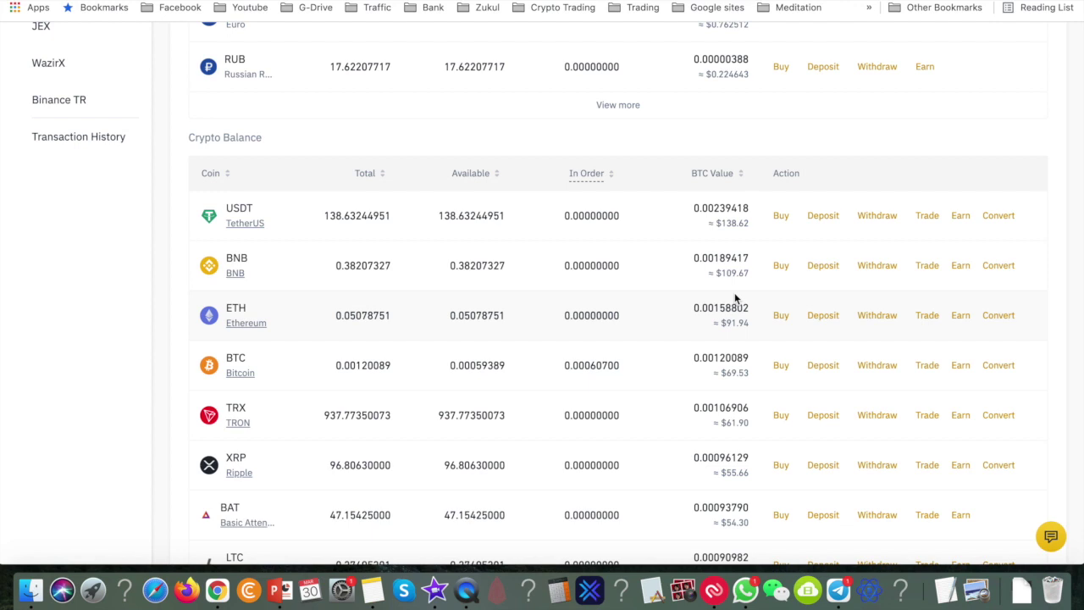
pyautogui.click(878, 268)
pyautogui.click(688, 157)
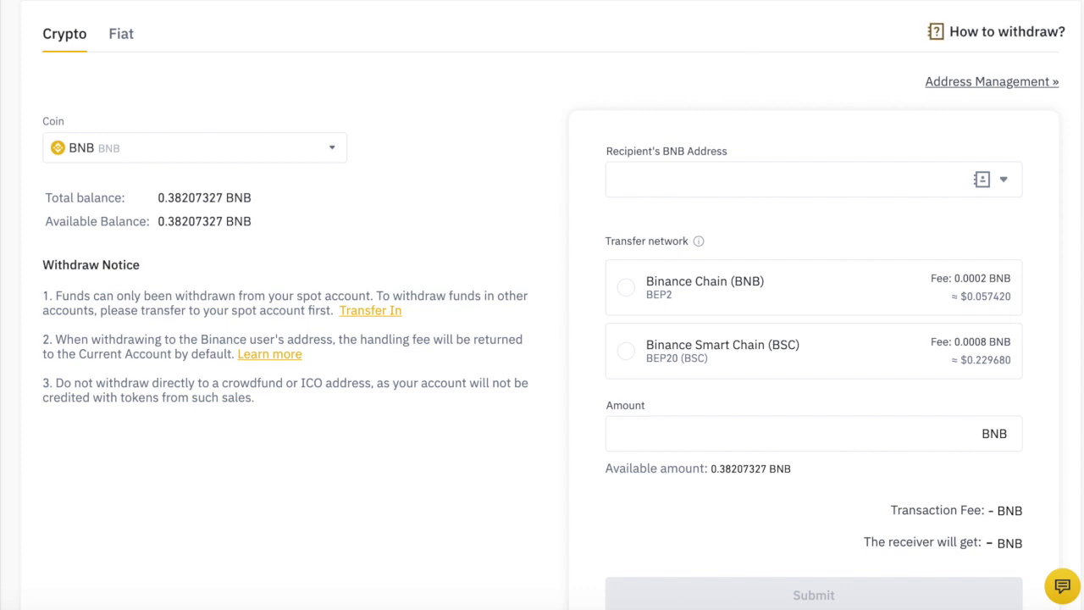
# Copy the account address from the MetaMask wallet and paste it as the recipient's BNB address
pyautogui.click(994, 0)
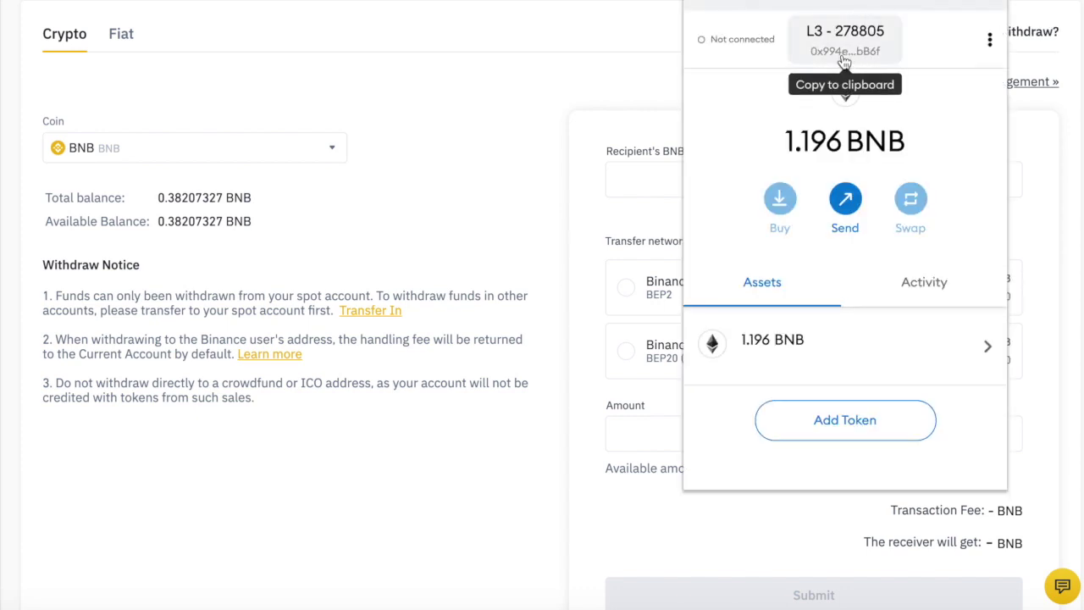
pyautogui.click(844, 62)
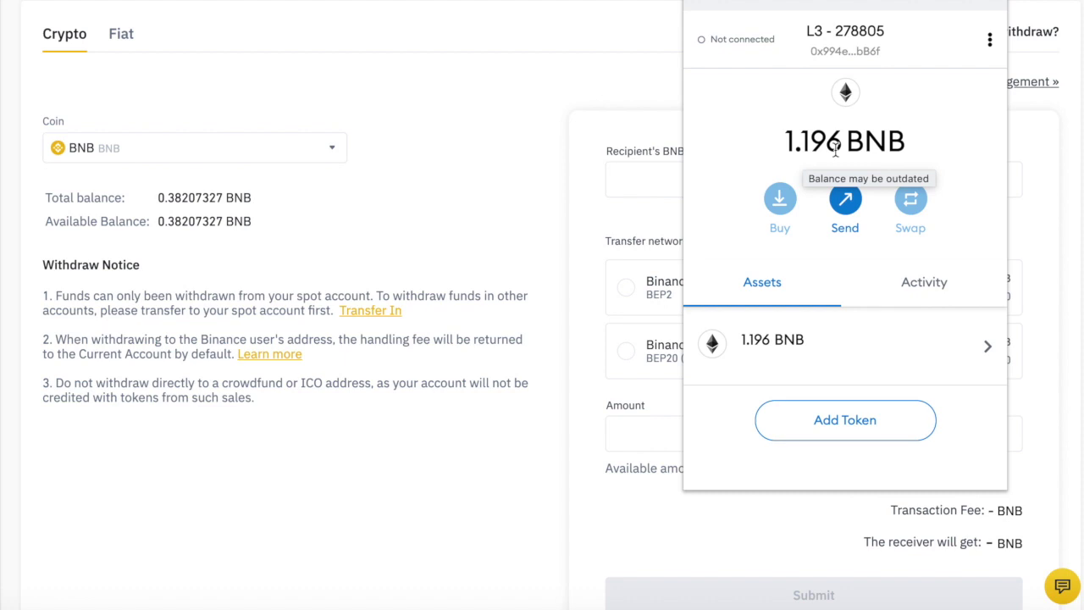
pyautogui.click(605, 42)
pyautogui.click(648, 181)
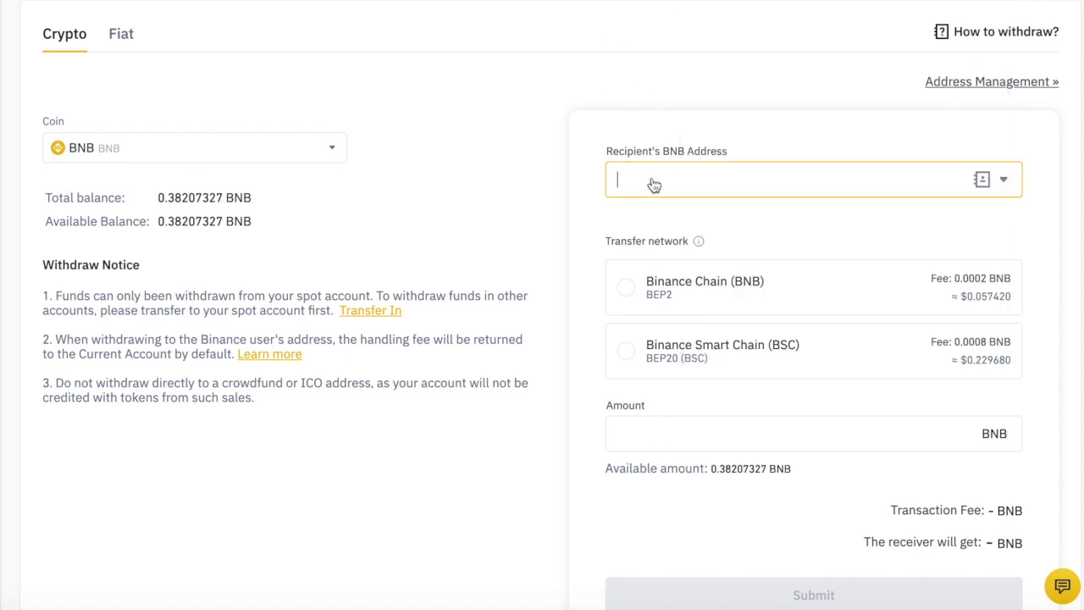
pyautogui.hotkey('ctrl', 'v')
pyautogui.click(580, 208)
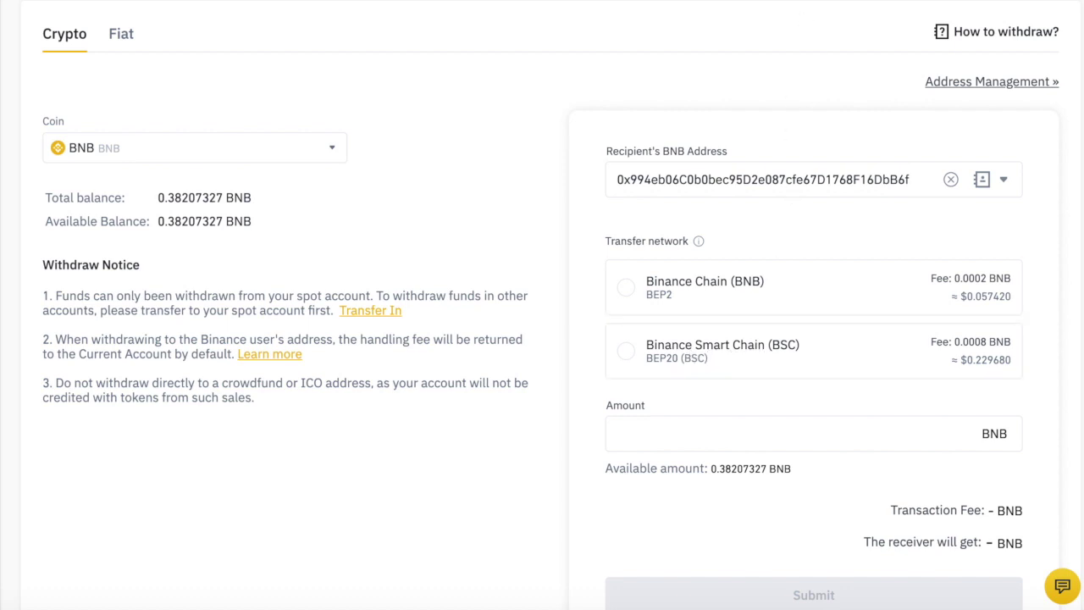
# Select Binance Smart Chain (BSC) as the transfer network and set the withdrawal amount to 0.15 BNB
pyautogui.click(906, 3)
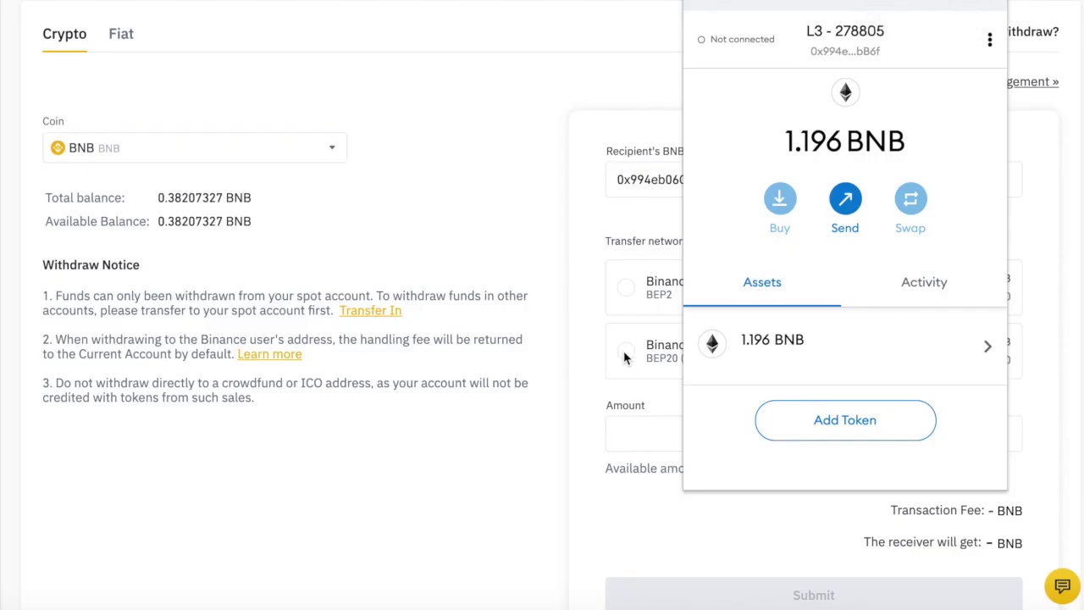
pyautogui.click(624, 356)
pyautogui.click(625, 355)
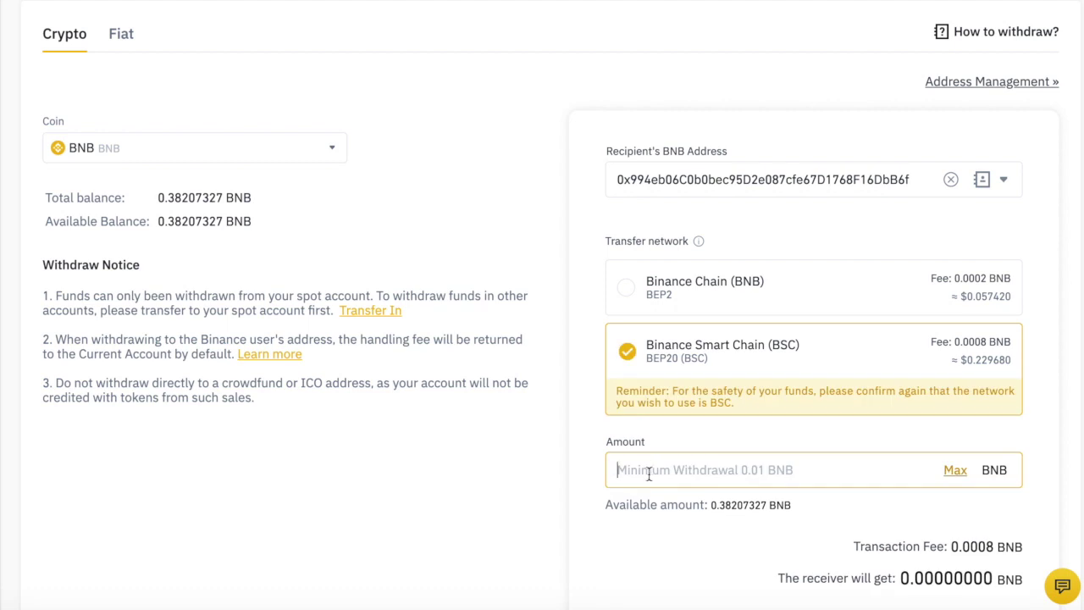
pyautogui.write('0.15')
pyautogui.scroll(-1, 684, 561)
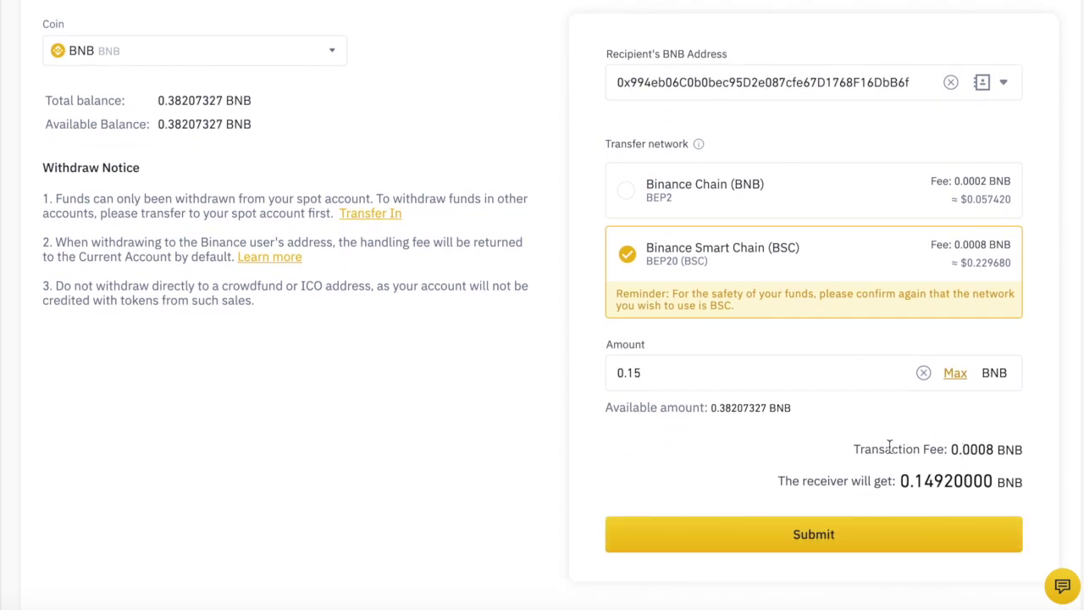
# Check the transaction fee and the receiver's amount, submit the BNB withdrawal, and open the withdrawal history
pyautogui.moveTo(857, 449); pyautogui.dragTo(979, 450)
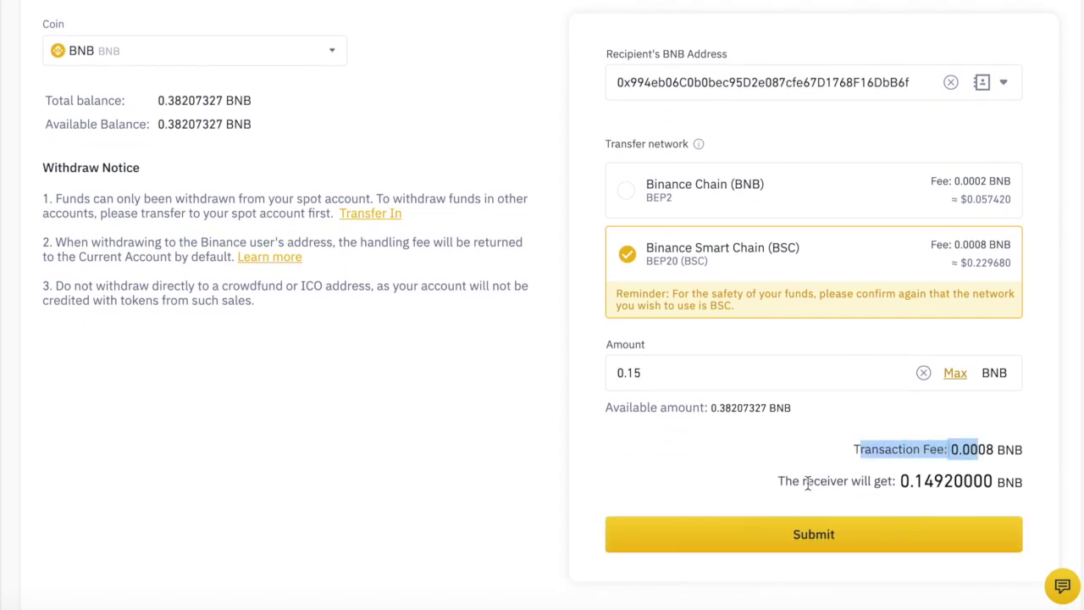
pyautogui.moveTo(785, 480); pyautogui.dragTo(998, 481)
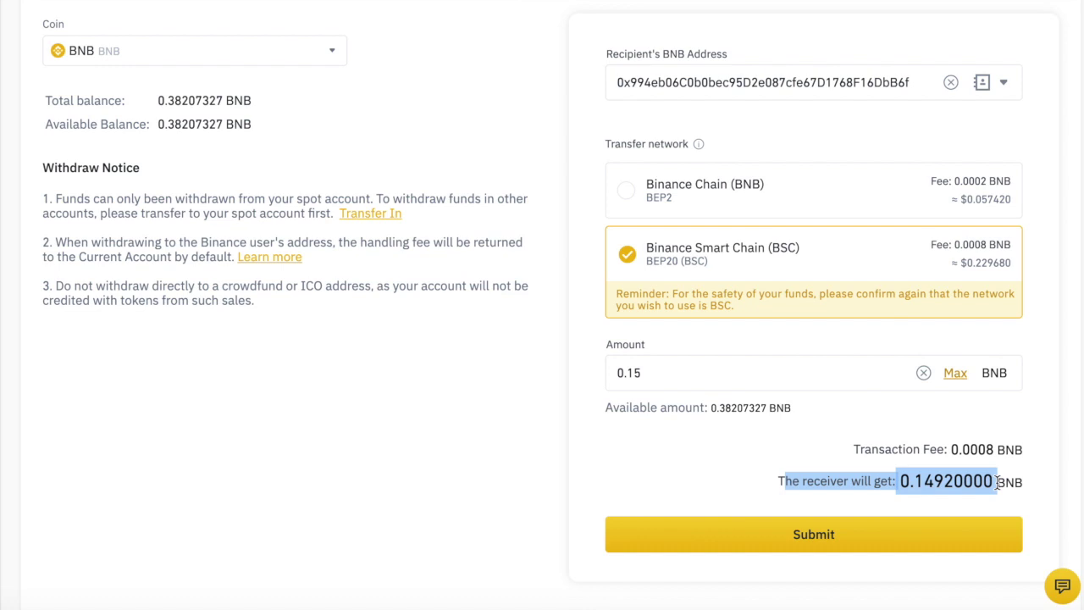
pyautogui.click(720, 495)
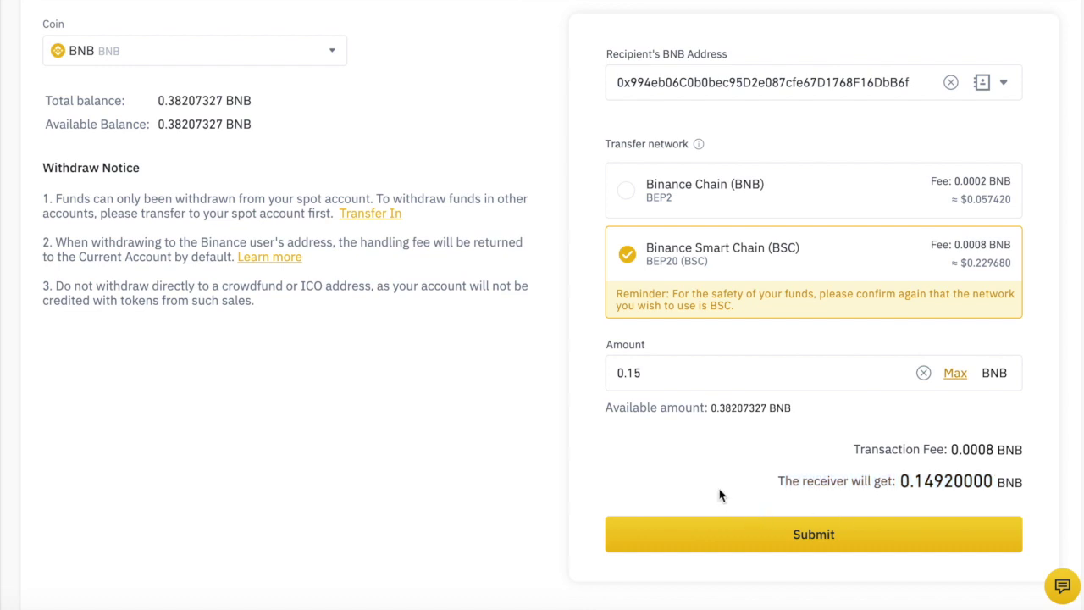
pyautogui.click(811, 540)
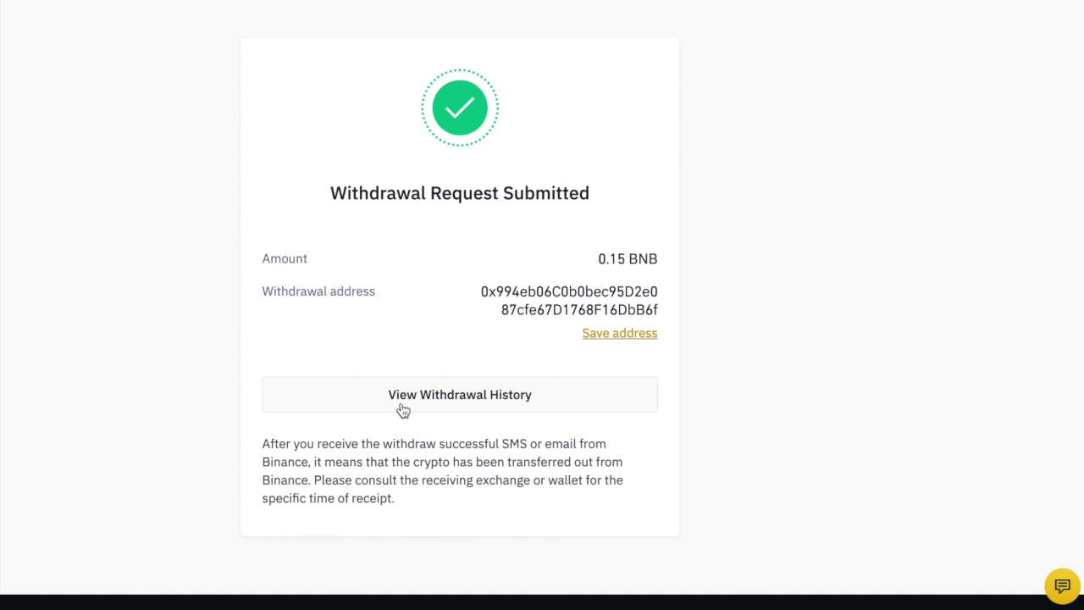
pyautogui.click(451, 409)
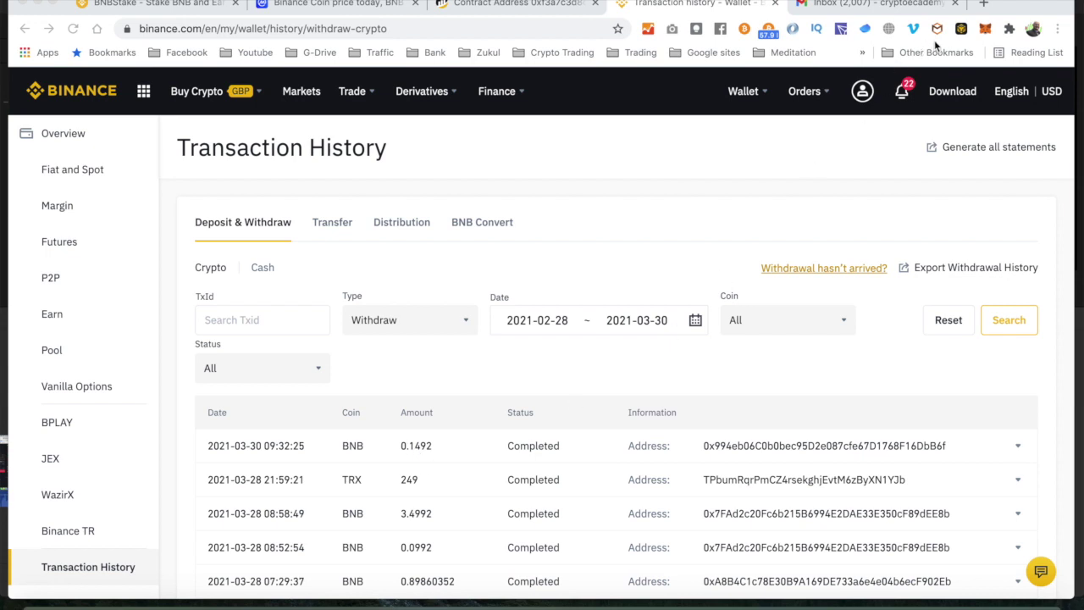
# Show the MetaMask wallet's BNB balance and open Calculator beside it to verify the transferred amount
pyautogui.click(985, 30)
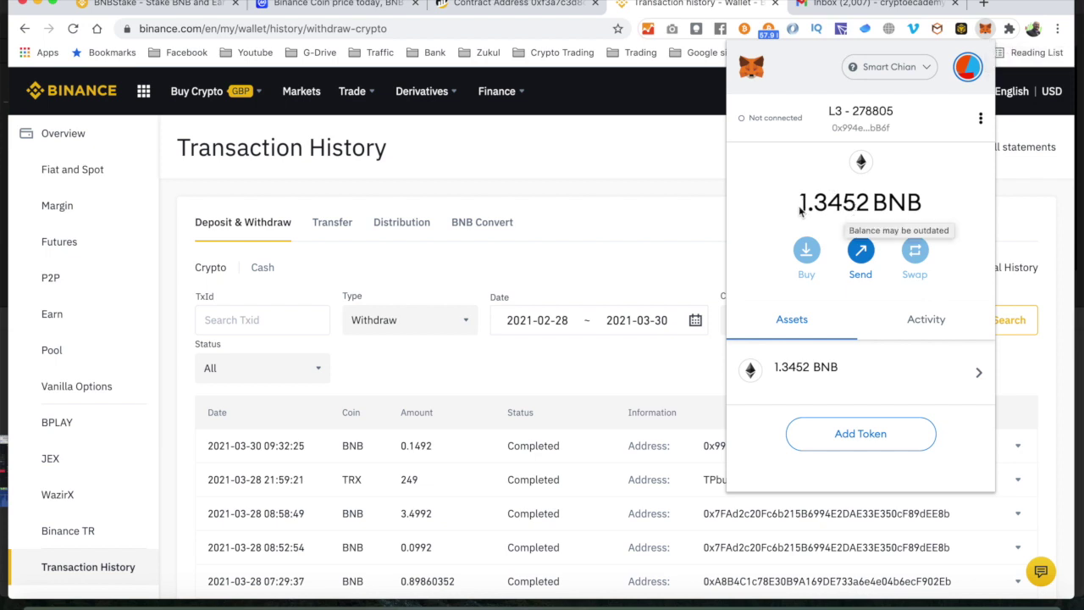
pyautogui.click(539, 598)
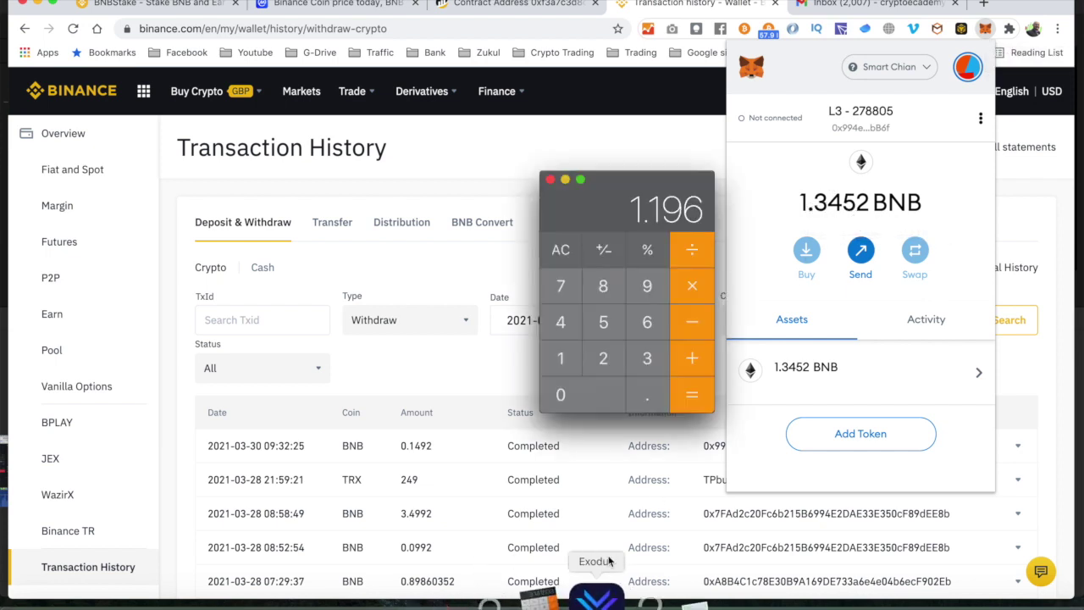
pyautogui.moveTo(676, 203); pyautogui.dragTo(728, 182)
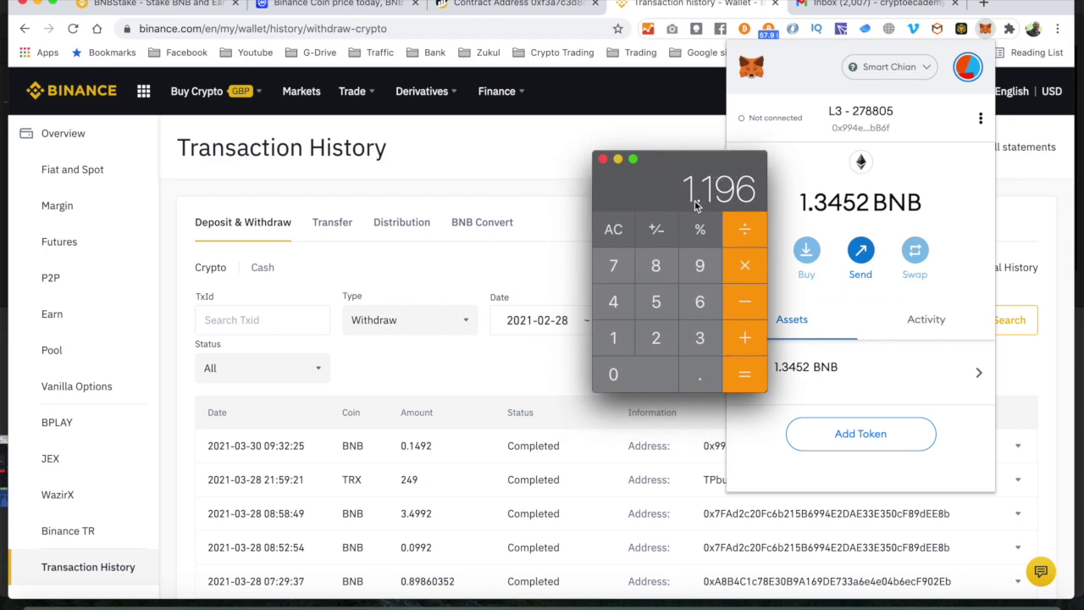